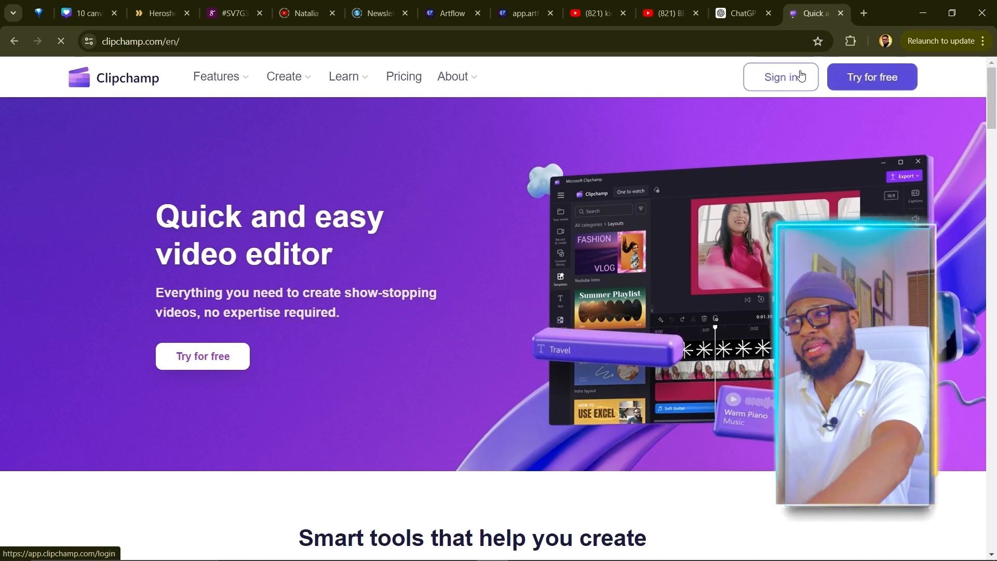
# Sign in to Clipchamp and create a new video from scratch.
pyautogui.click(773, 92)
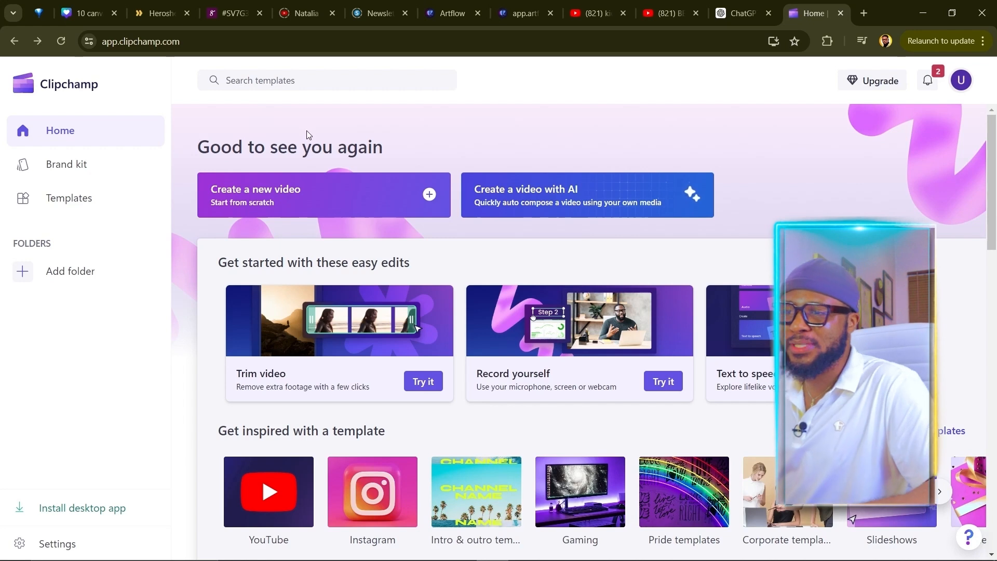
pyautogui.click(253, 195)
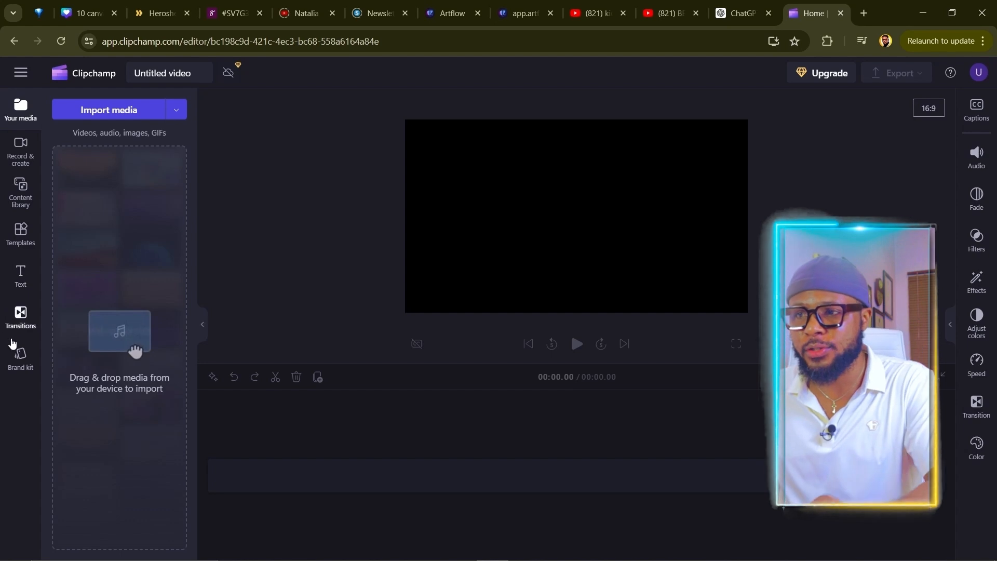
# Add a text-to-speech clip and paste the story of David and the Very Big Giant as its text.
pyautogui.click(21, 148)
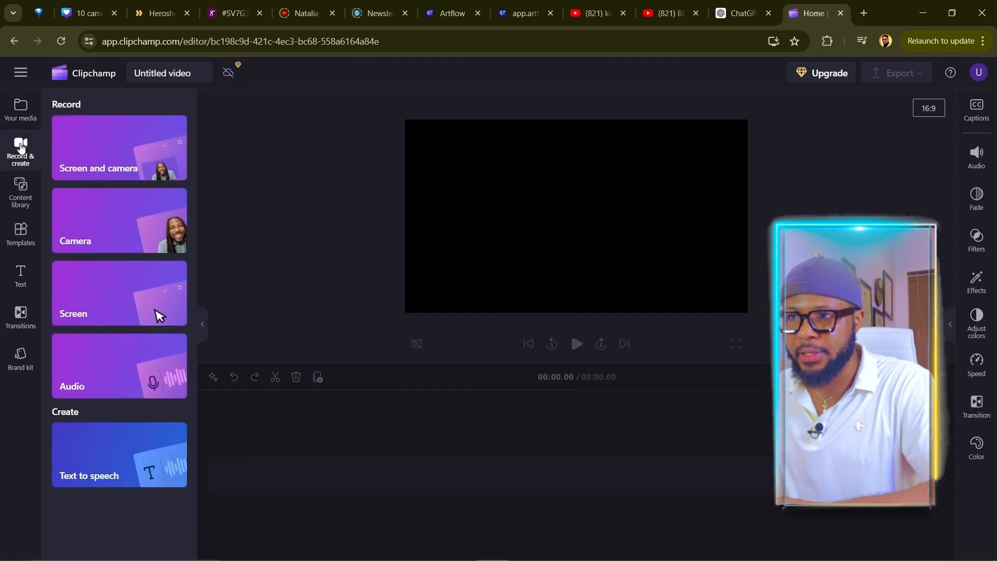
pyautogui.click(92, 459)
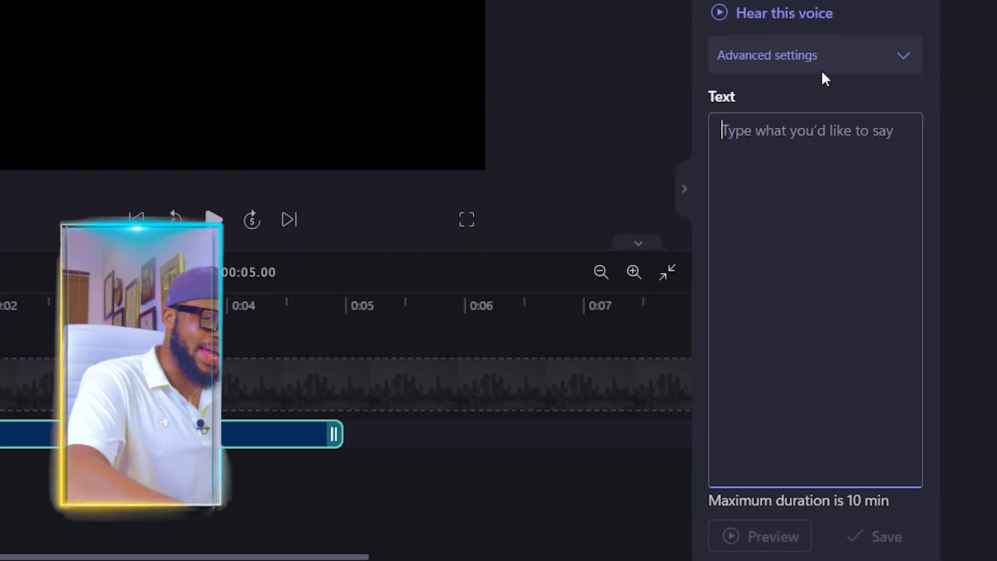
pyautogui.hotkey('ctrl', 'v')
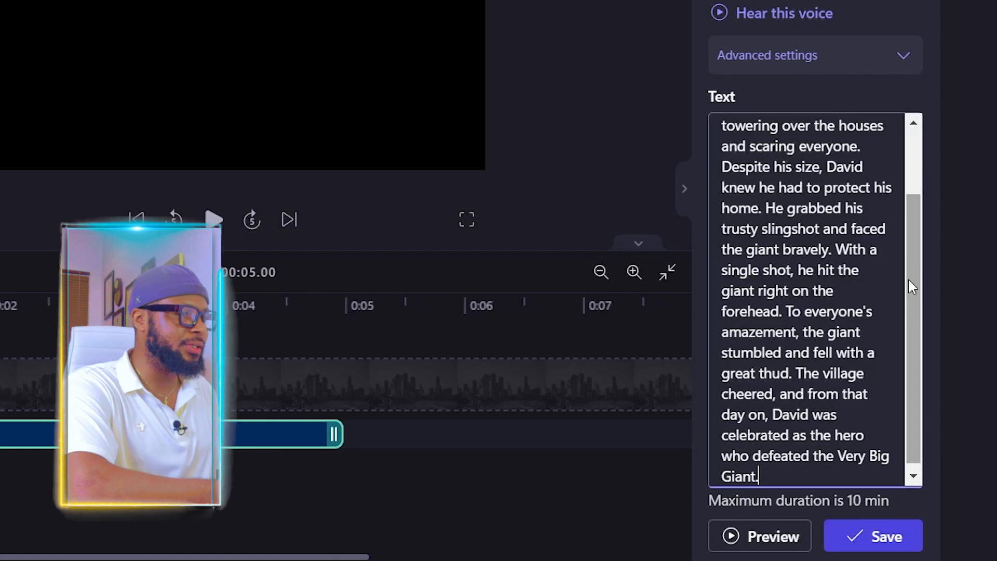
pyautogui.moveTo(912, 287); pyautogui.dragTo(894, 166)
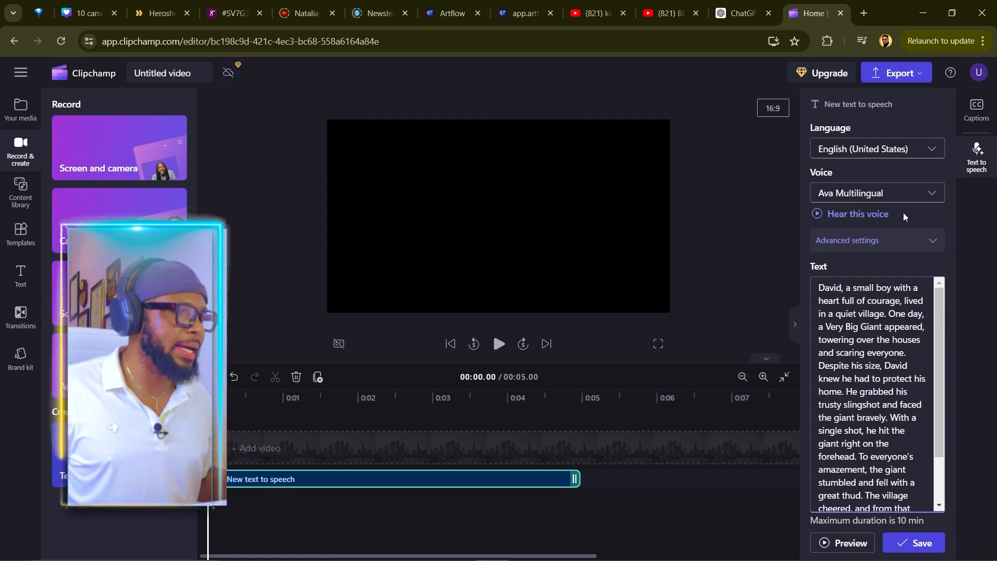
pyautogui.click(925, 196)
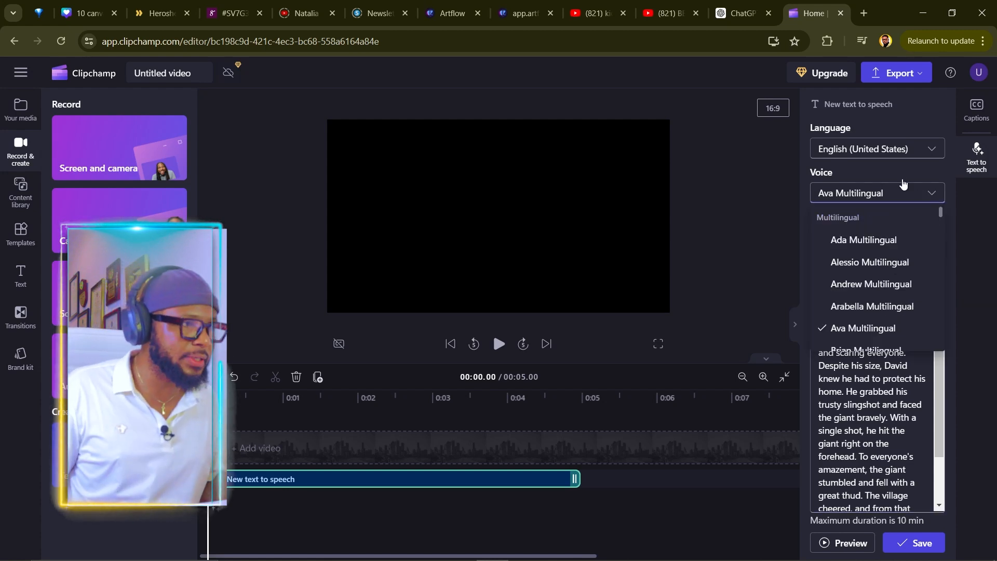
pyautogui.click(901, 180)
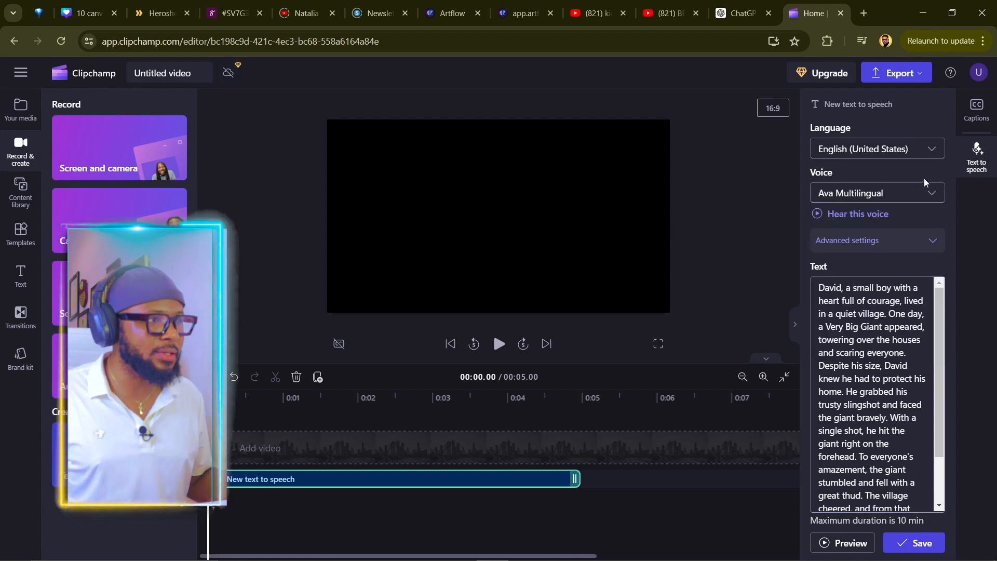
pyautogui.click(931, 193)
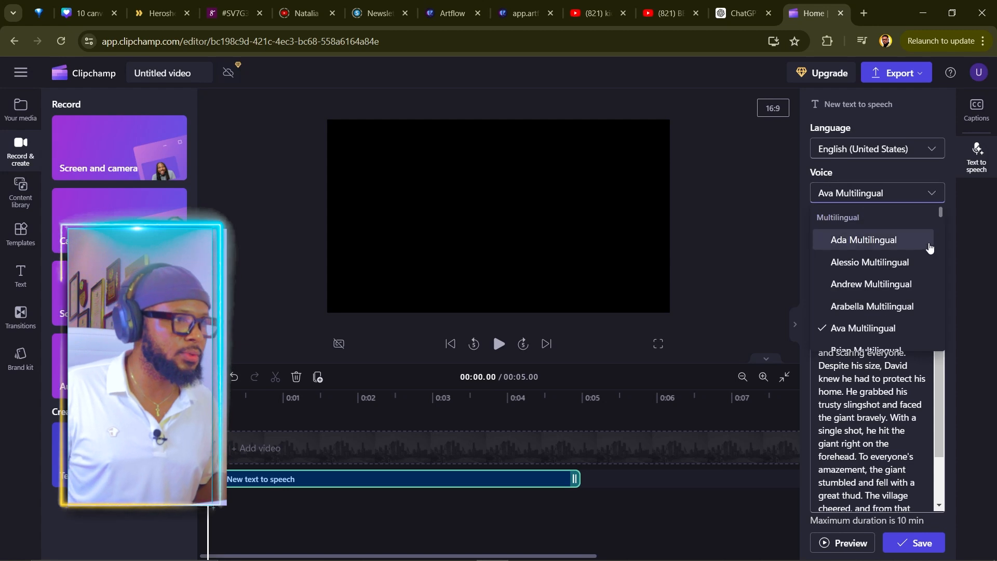
pyautogui.scroll(-3, 863, 259)
pyautogui.scroll(2, 884, 234)
pyautogui.click(895, 215)
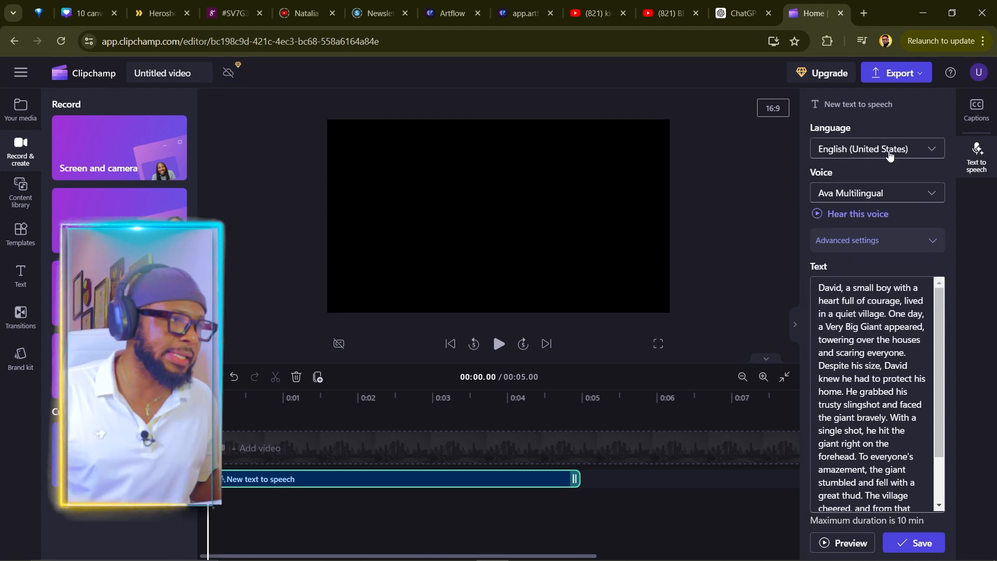
# Set the text-to-speech voice to Andrew and save the generated voiceover to the timeline.
pyautogui.click(877, 195)
pyautogui.scroll(-5, 883, 229)
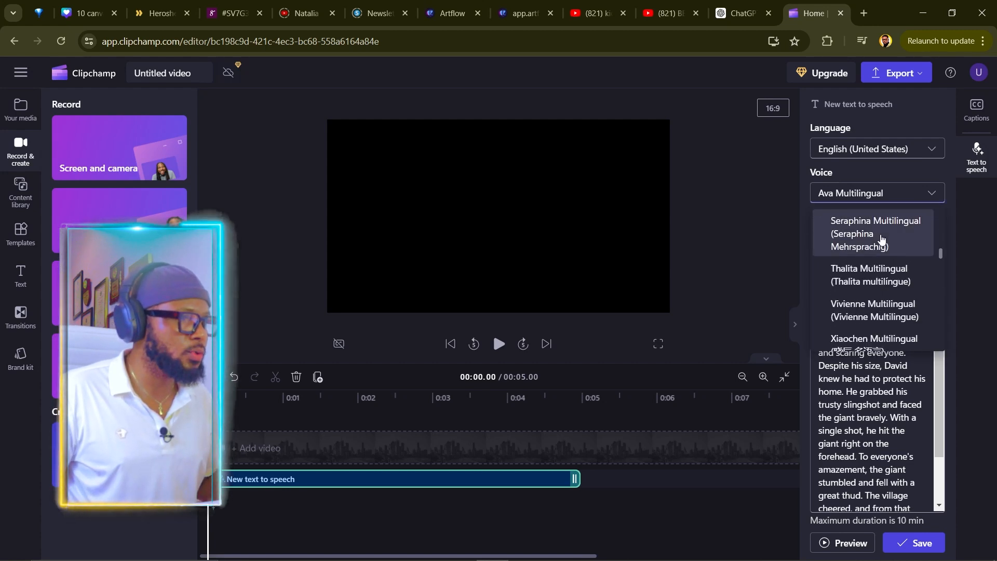
pyautogui.scroll(-5, 883, 229)
pyautogui.scroll(3, 873, 241)
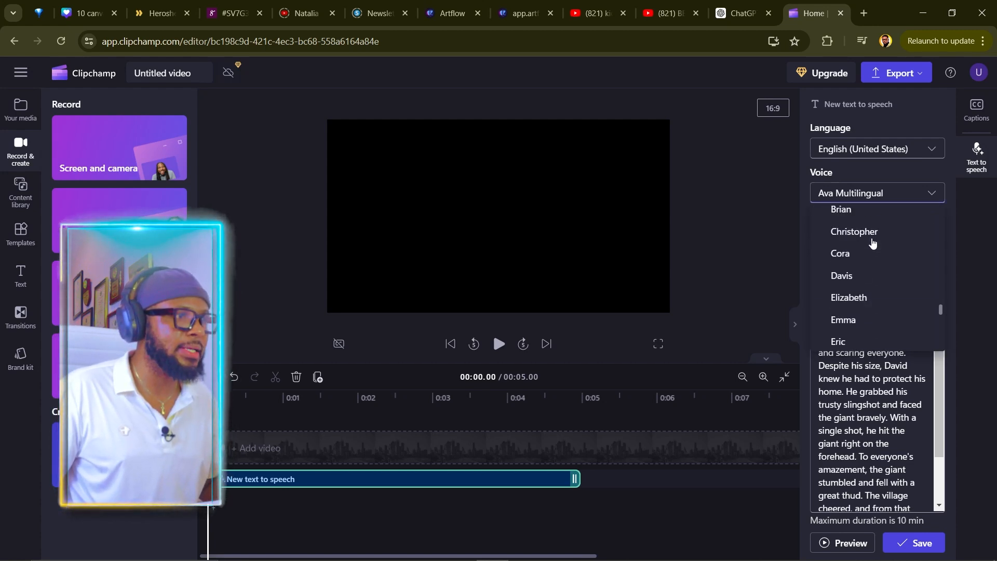
pyautogui.scroll(-5, 873, 241)
pyautogui.scroll(-2, 872, 242)
pyautogui.scroll(10, 870, 238)
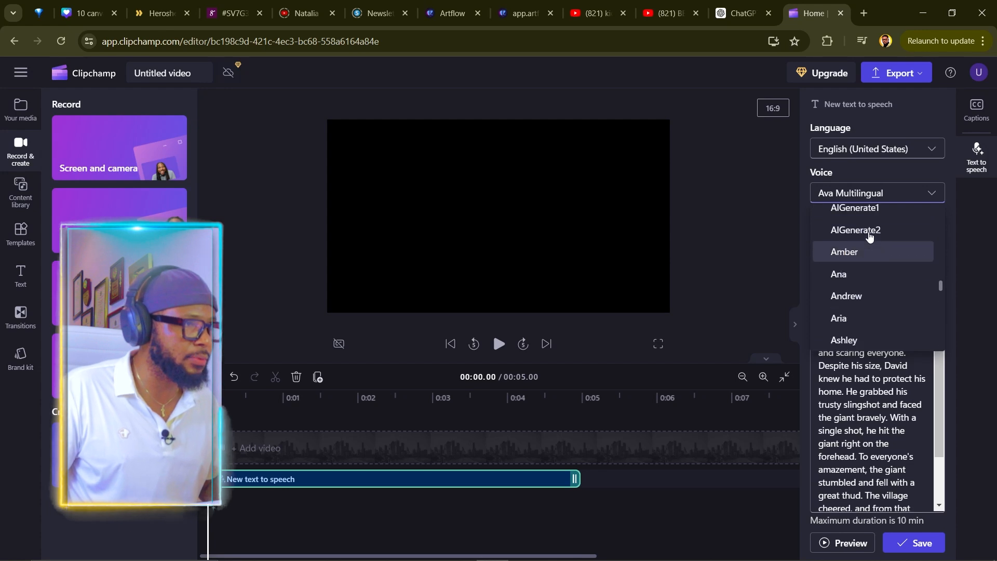
pyautogui.scroll(1, 866, 239)
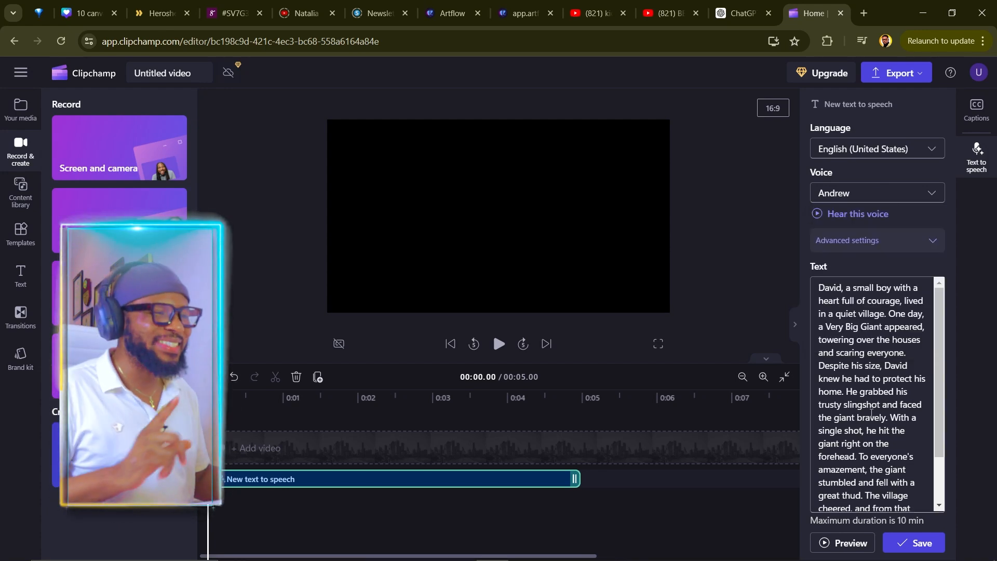
pyautogui.click(913, 543)
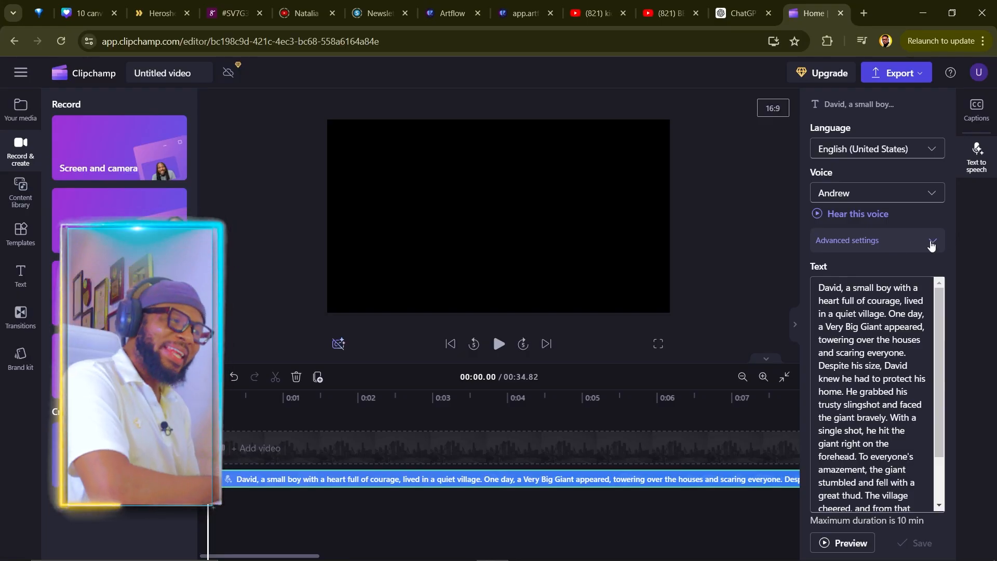
# Export the voiceover video at 480p quality.
pyautogui.click(917, 76)
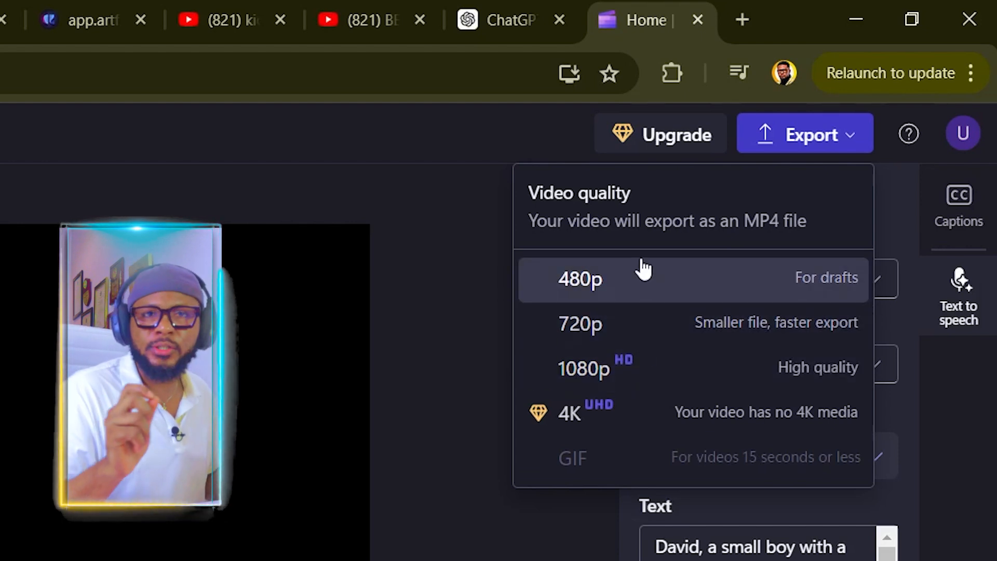
pyautogui.click(604, 283)
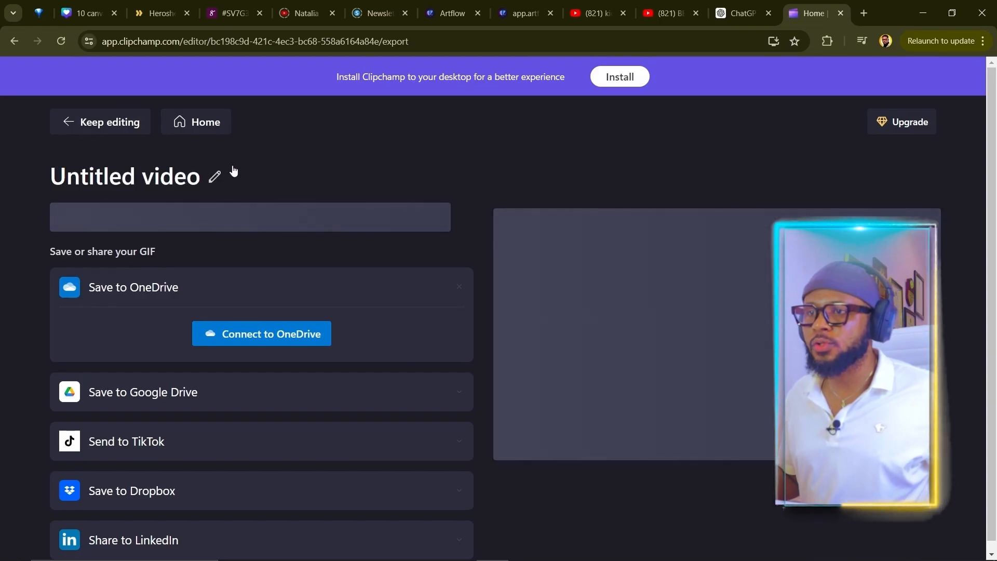
# Title the exported video David and save it in Downloads as "David video - Made with Clipchamp (1).mp4".
pyautogui.click(218, 178)
pyautogui.moveTo(207, 176); pyautogui.dragTo(4, 185)
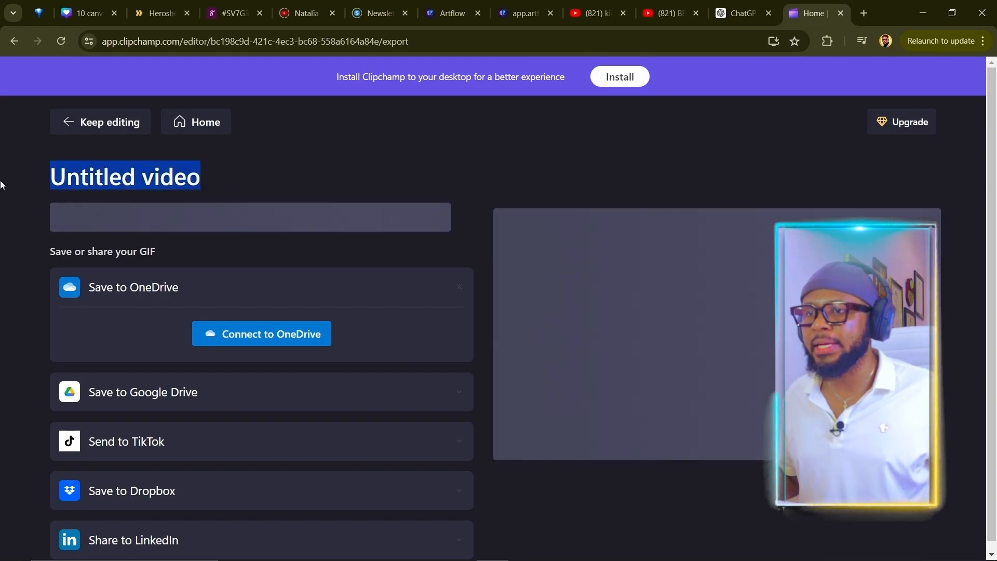
pyautogui.write('David video - Made with Clipchamp (1).mp4')
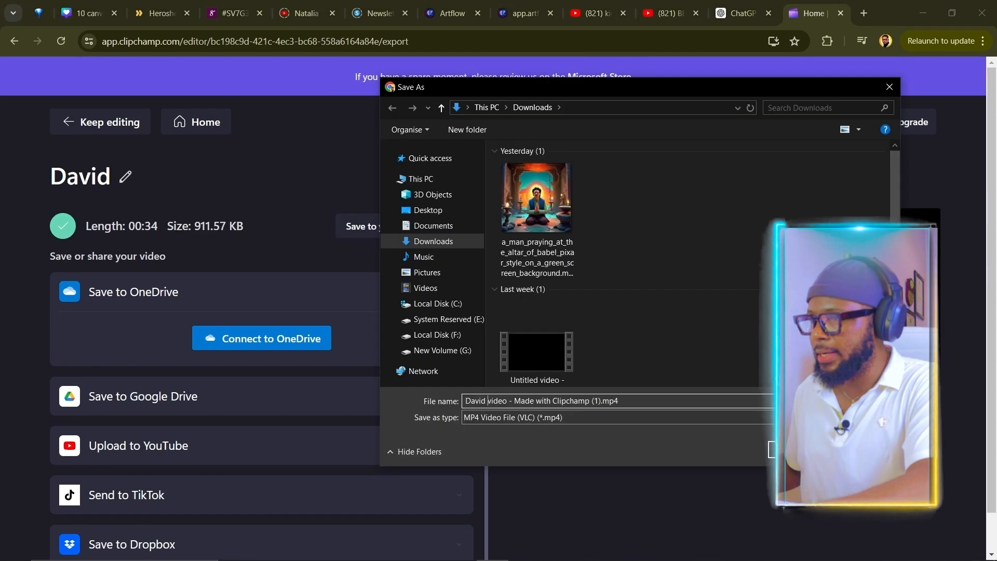
pyautogui.click(799, 450)
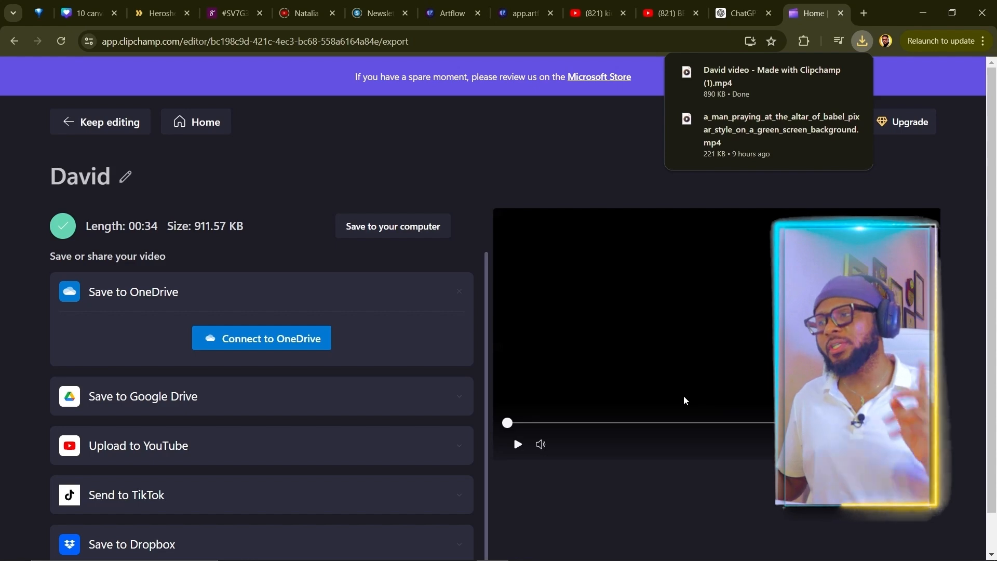
# Switch to the ChatGPT conversation and copy the first Pixar-style image prompt, "David in the Village".
pyautogui.click(742, 2)
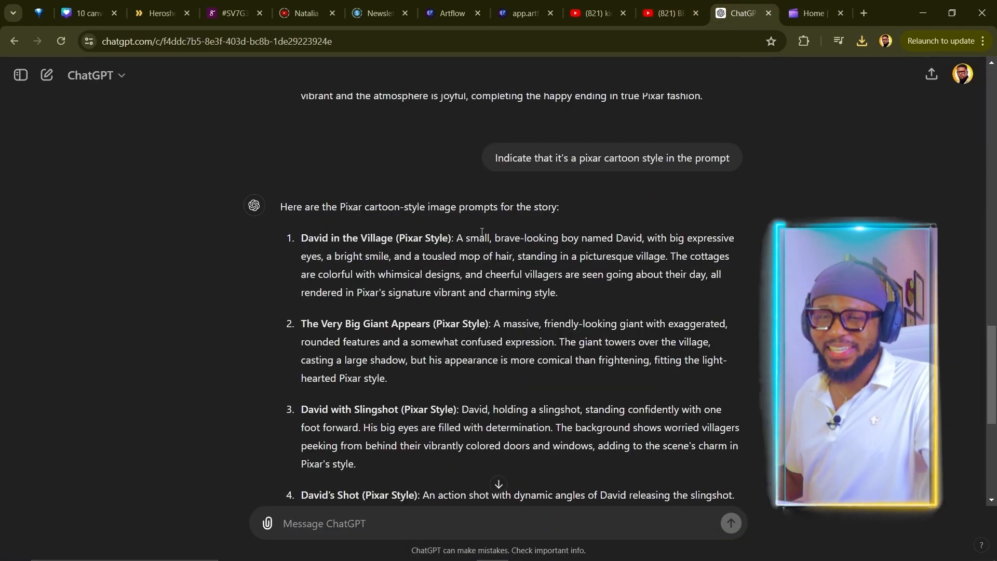
pyautogui.scroll(-2, 482, 232)
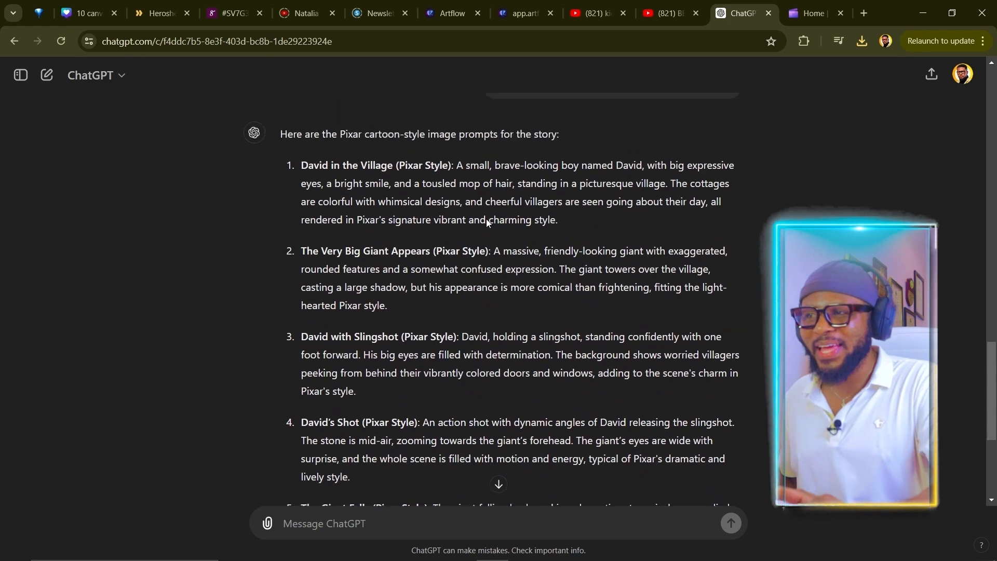
pyautogui.scroll(1, 547, 208)
pyautogui.moveTo(550, 228); pyautogui.dragTo(294, 172)
pyautogui.hotkey('ctrl', 'c')
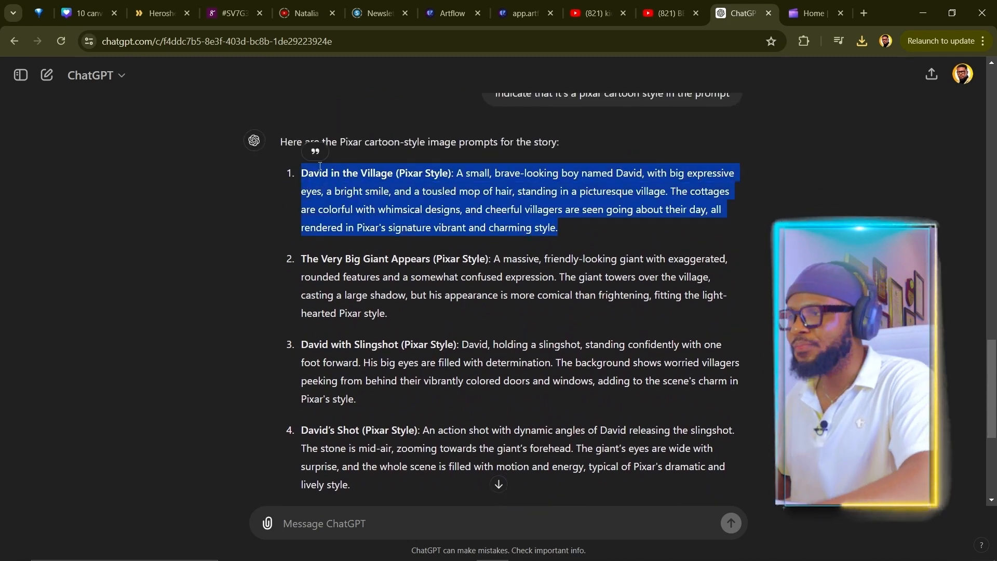
# Open meta.ai in a new browser tab and generate images from the copied "David in the Village" prompt.
pyautogui.click(865, 13)
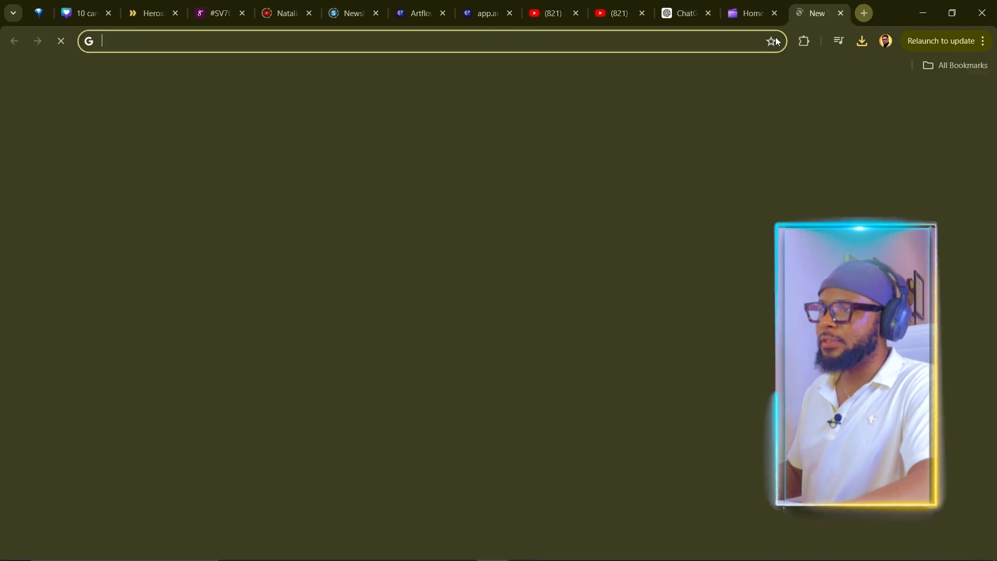
pyautogui.write('meta.ai')
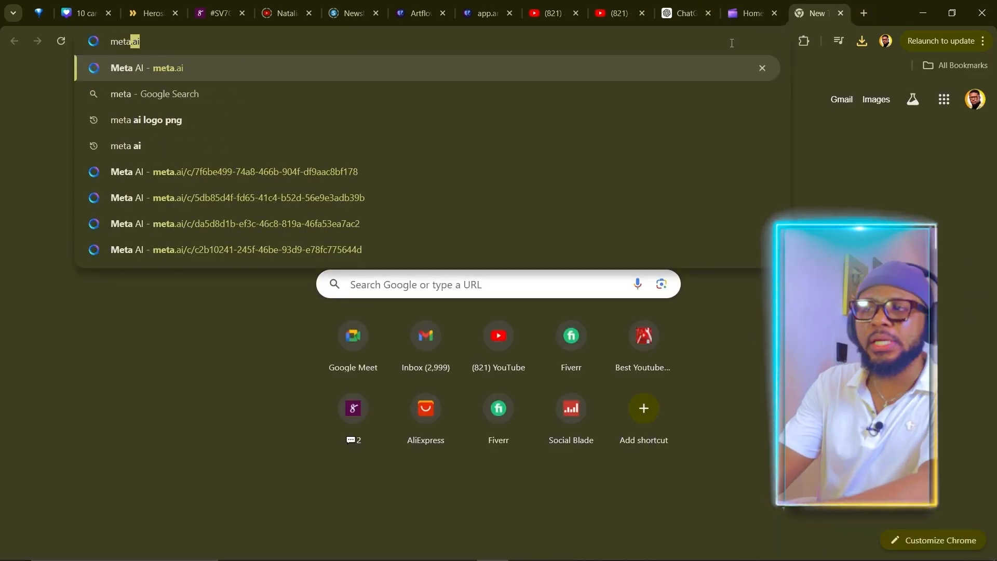
pyautogui.press('Return')
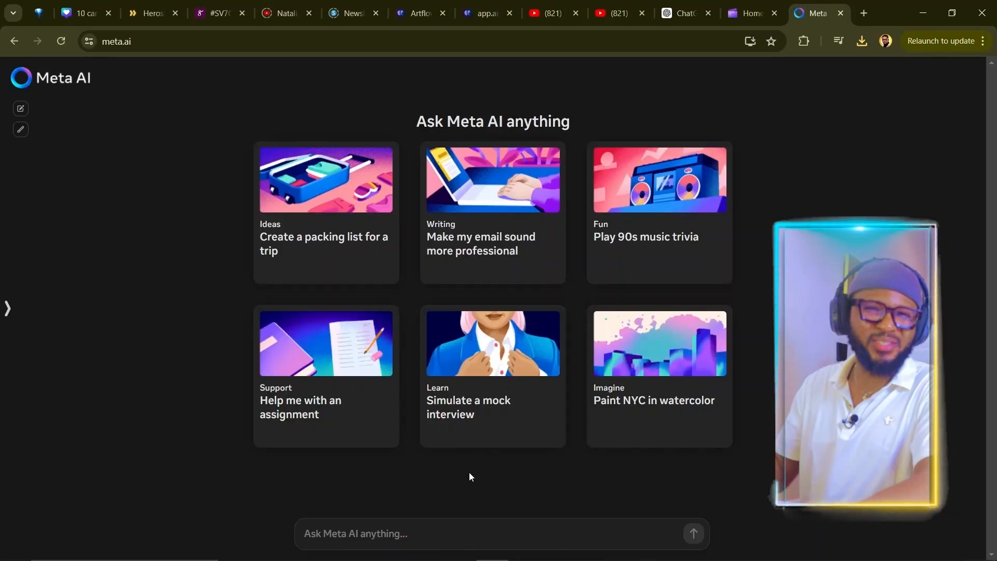
pyautogui.click(412, 525)
pyautogui.hotkey('ctrl', 'v')
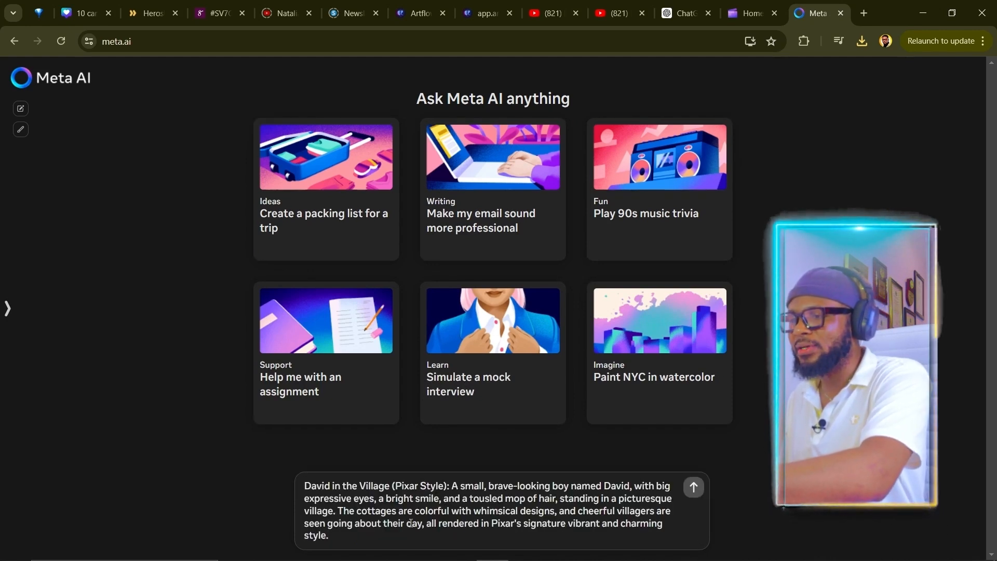
pyautogui.press('Return')
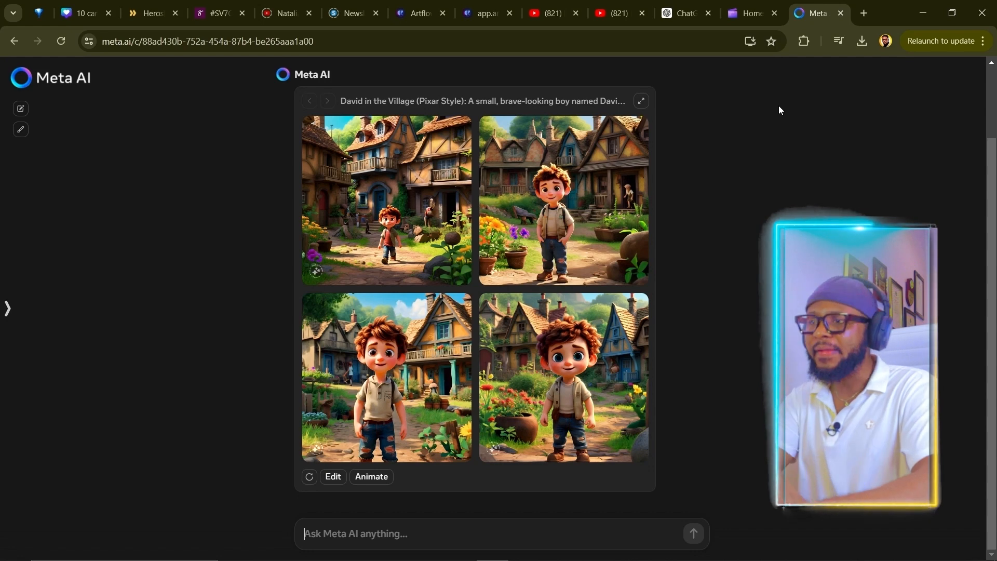
# Copy the "The Very Big Giant Appears" prompt from ChatGPT and generate images from it in the Meta AI chat.
pyautogui.moveTo(543, 243)
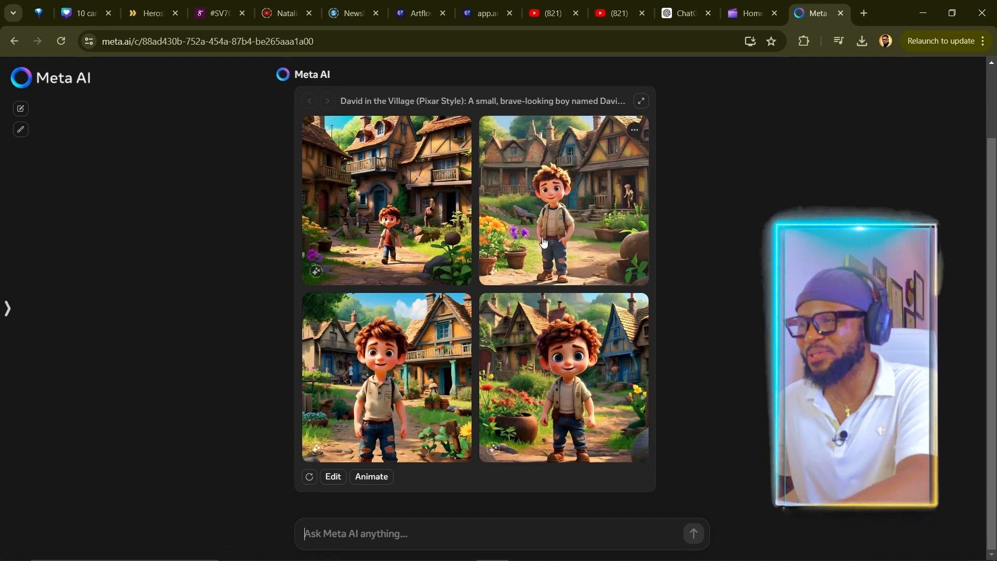
pyautogui.click(687, 13)
pyautogui.rightClick(358, 283)
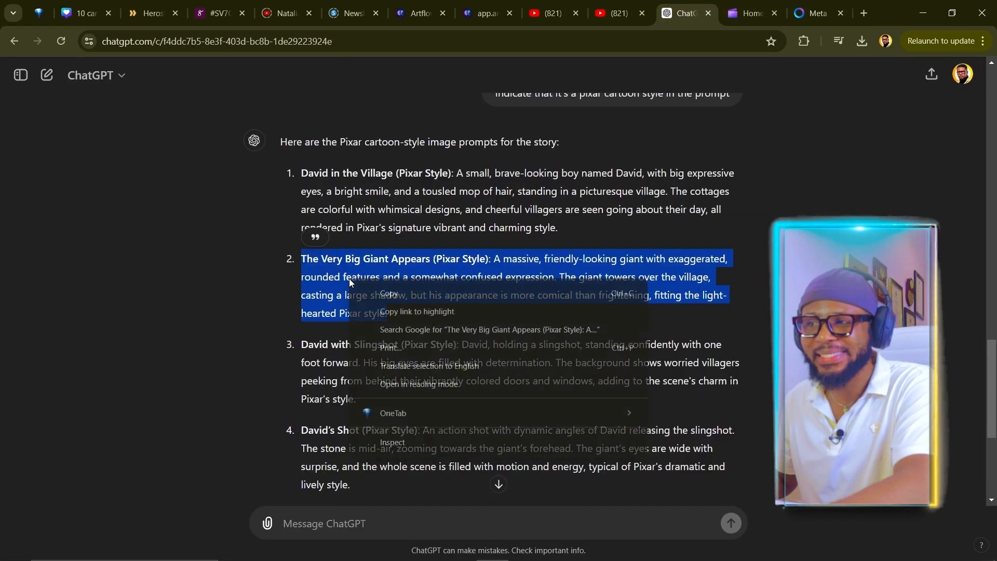
pyautogui.click(387, 294)
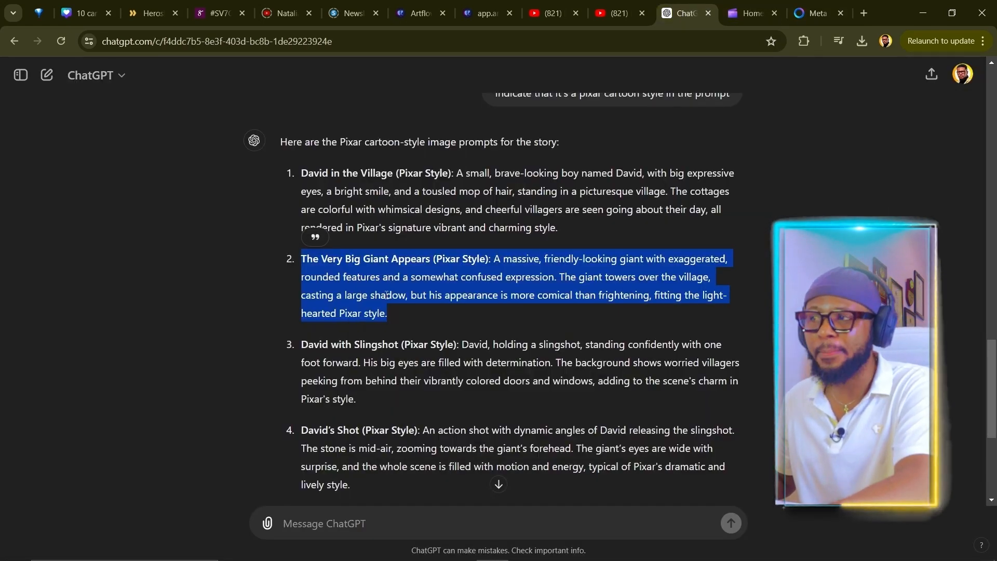
pyautogui.click(816, 13)
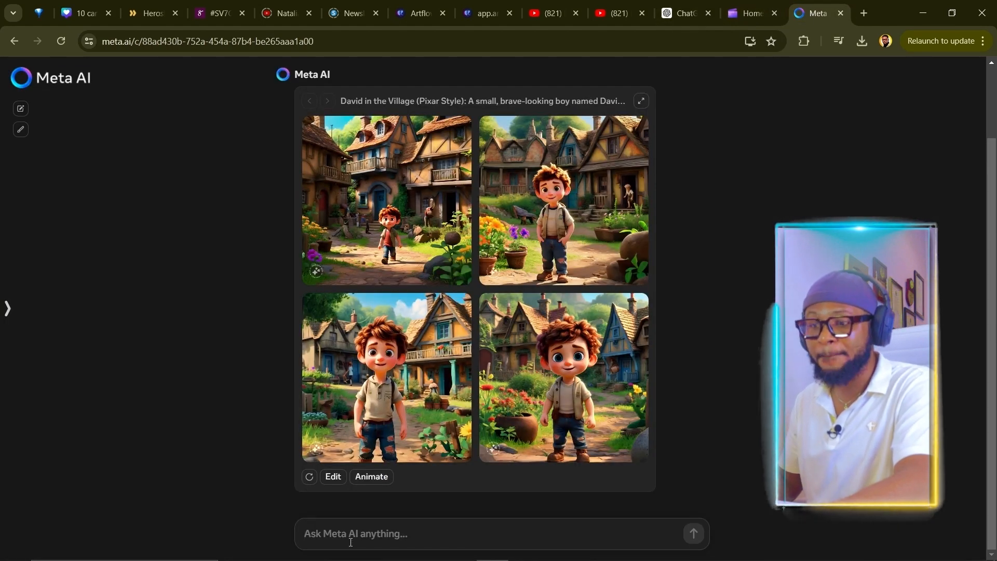
pyautogui.hotkey('ctrl', 'v')
pyautogui.press('Return')
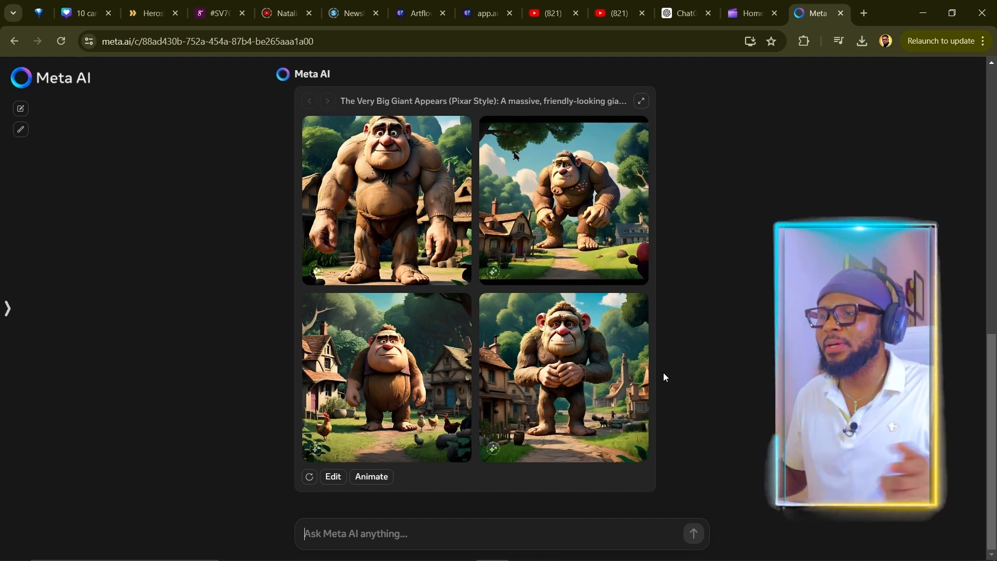
# Review the giant images generated in the Meta AI conversation.
pyautogui.click(566, 224)
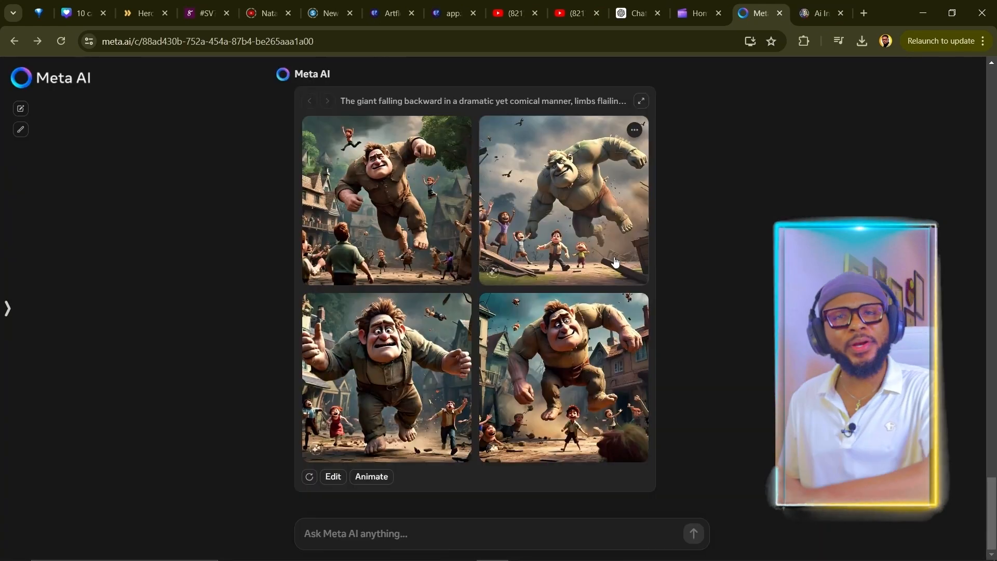
pyautogui.scroll(10, 618, 258)
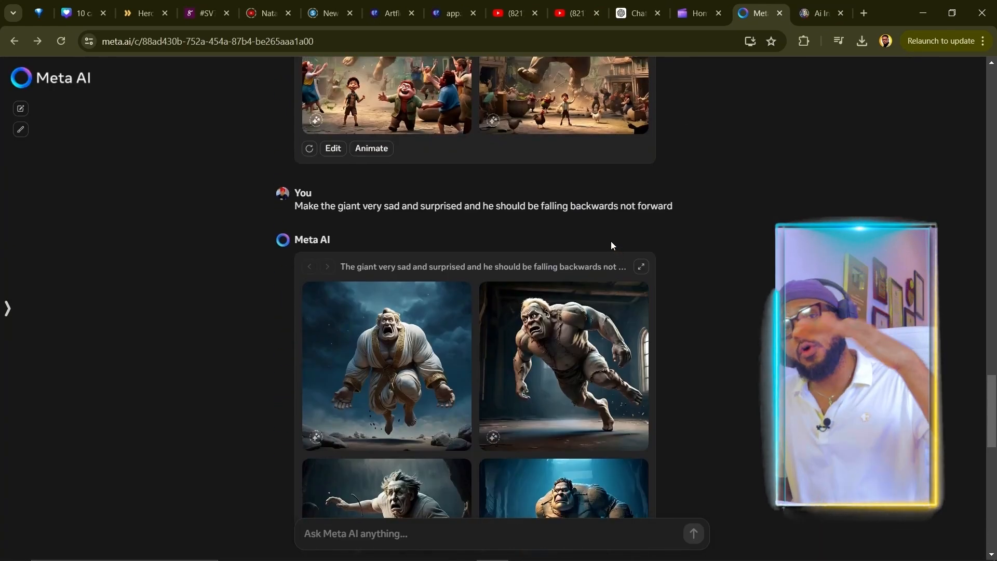
# Animate the images generated from the "David in the Village" prompt.
pyautogui.scroll(15, 611, 241)
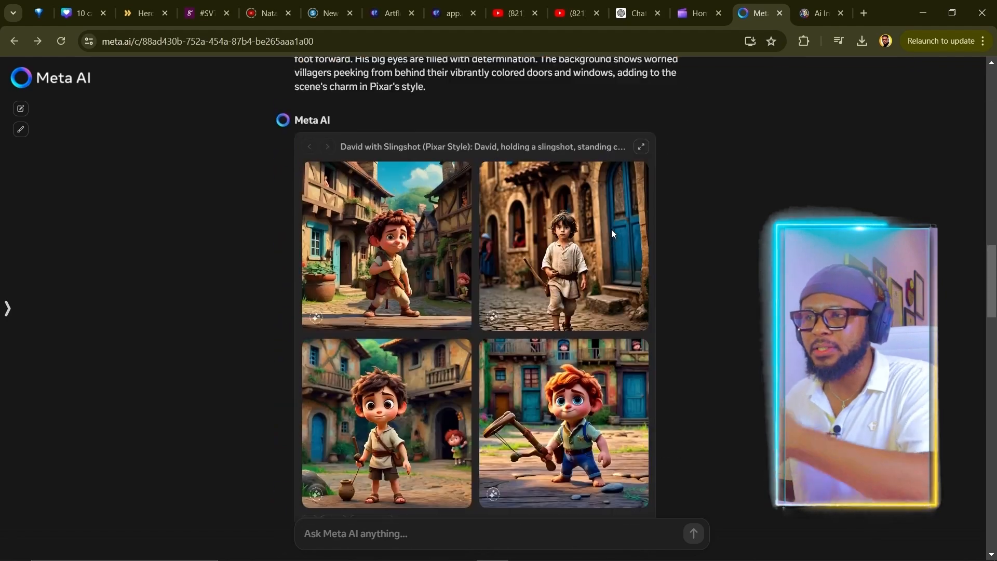
pyautogui.scroll(10, 612, 233)
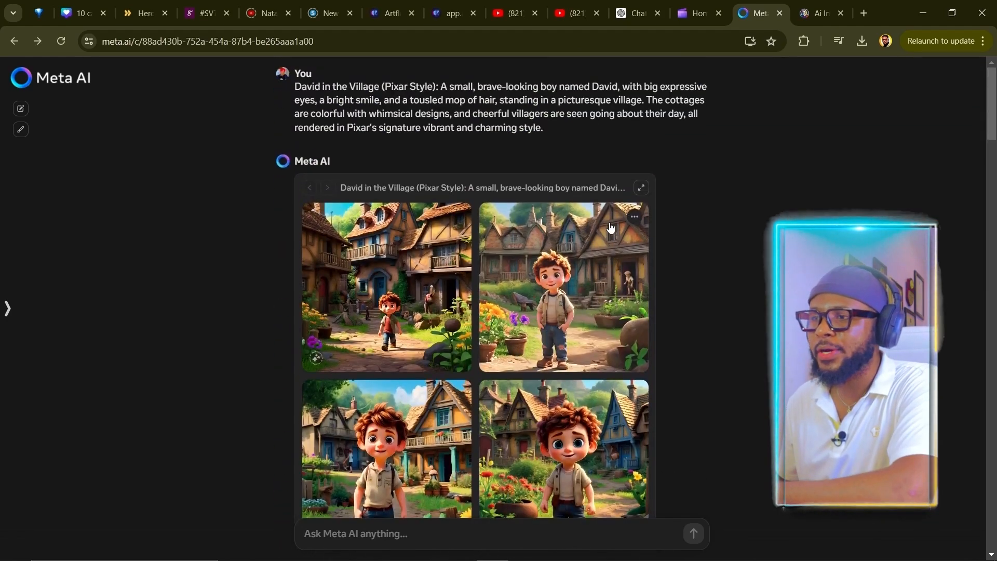
pyautogui.scroll(-6, 601, 232)
pyautogui.scroll(5, 601, 233)
pyautogui.scroll(-4, 372, 368)
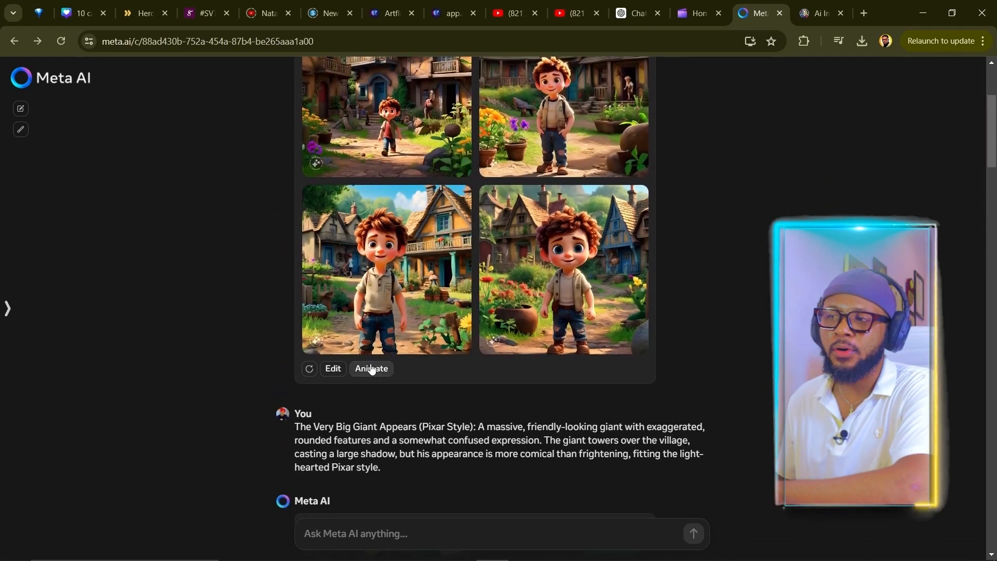
pyautogui.click(372, 370)
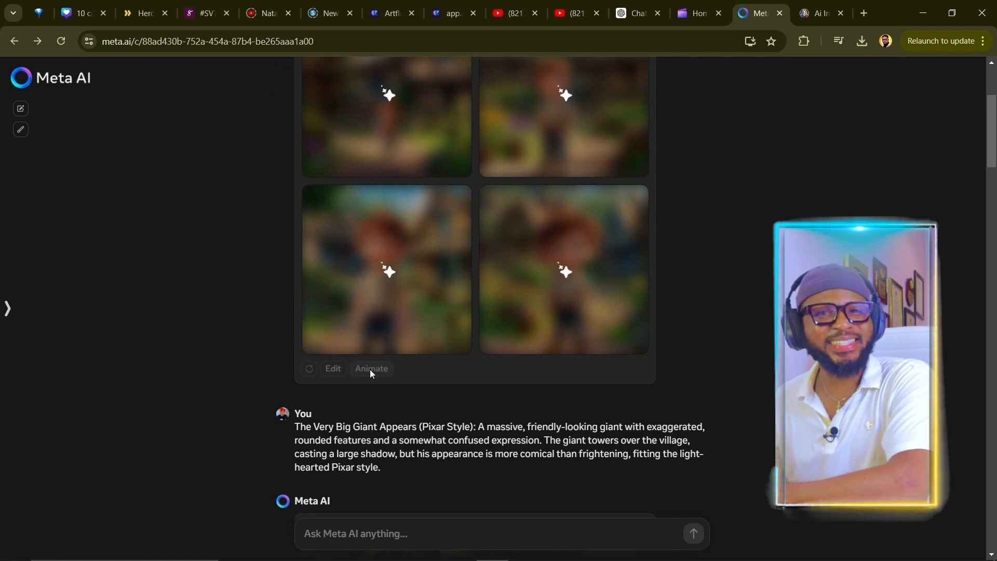
# Preview the animated "David in the Village" results, opening two of them individually.
pyautogui.click(408, 110)
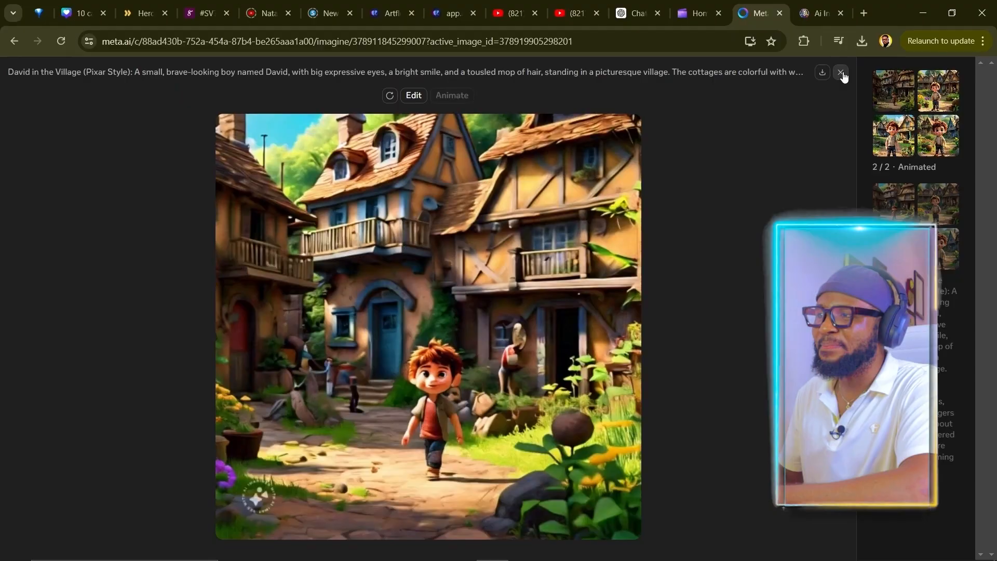
pyautogui.click(841, 72)
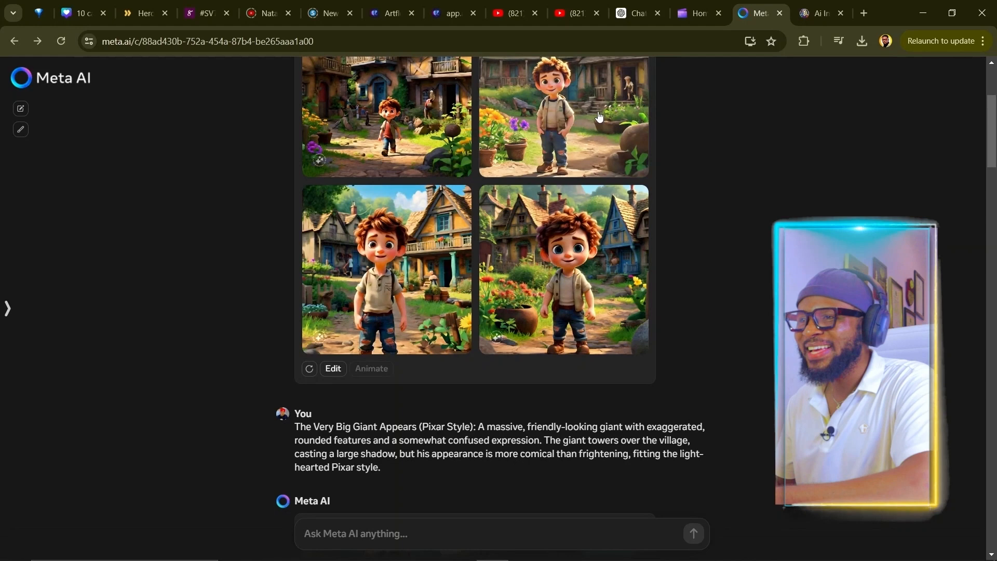
pyautogui.click(599, 117)
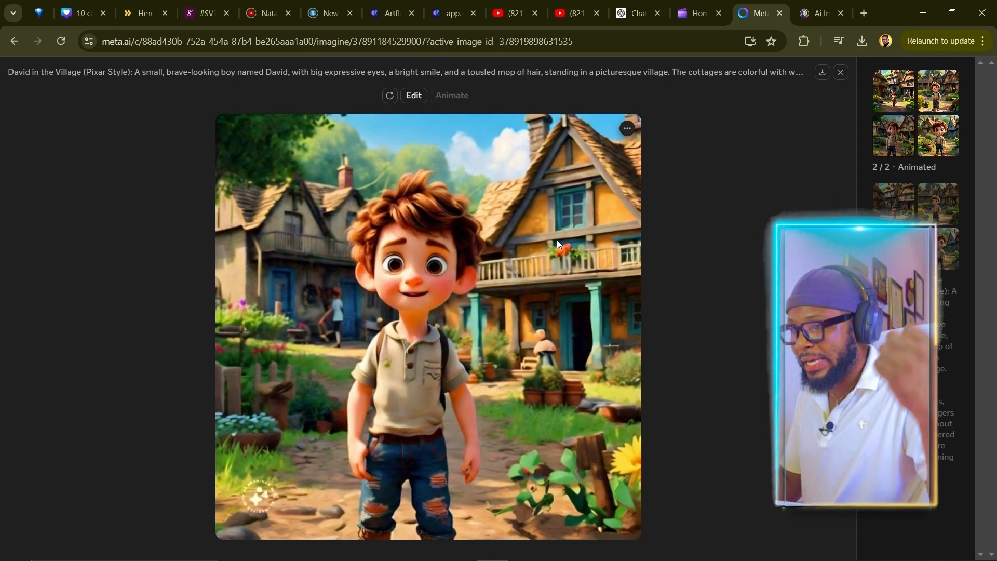
pyautogui.click(841, 72)
# Open the expanded animated set and download the clip of David walking through the village as an MP4 to Downloads.
pyautogui.scroll(3, 669, 186)
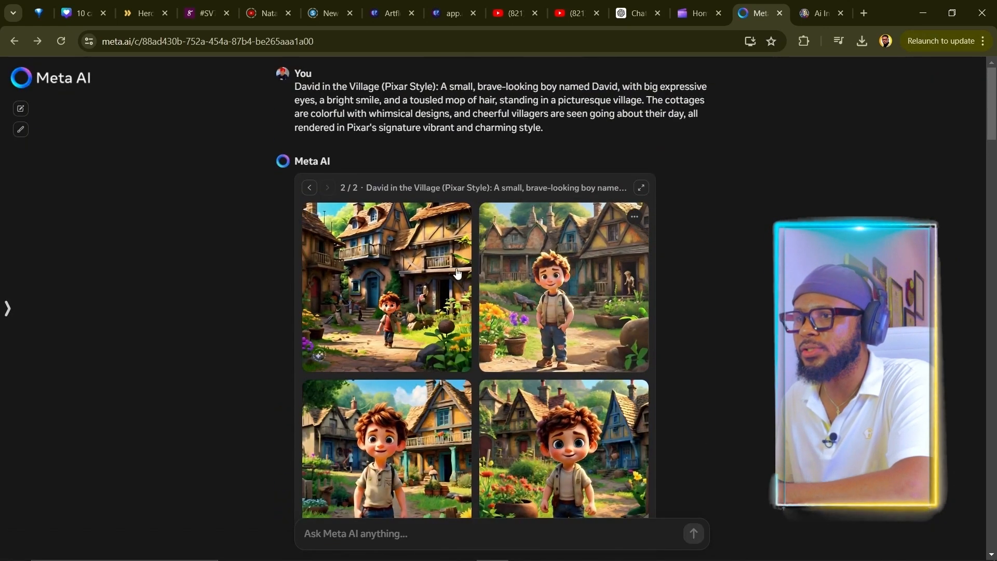
pyautogui.click(641, 189)
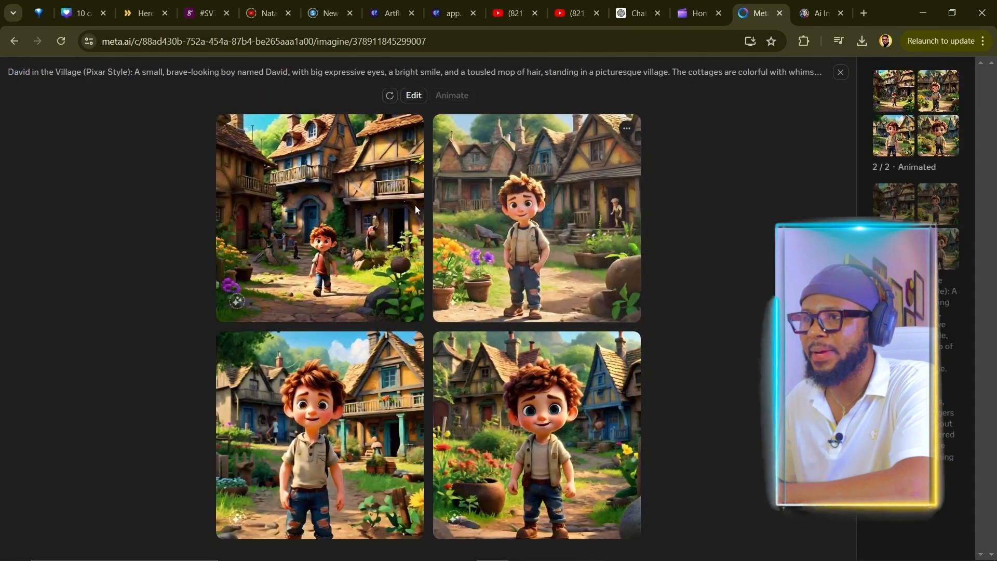
pyautogui.click(376, 188)
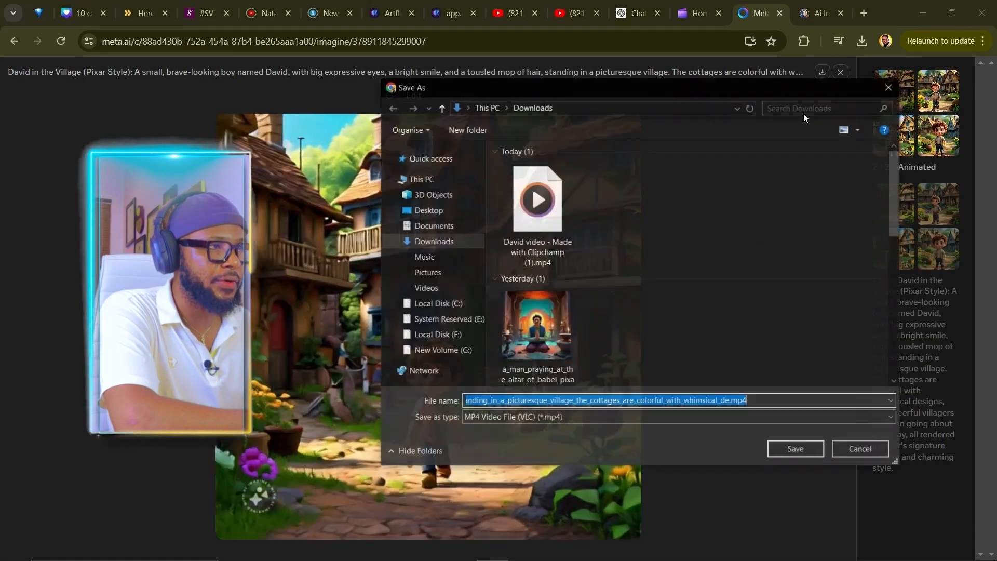
pyautogui.click(796, 451)
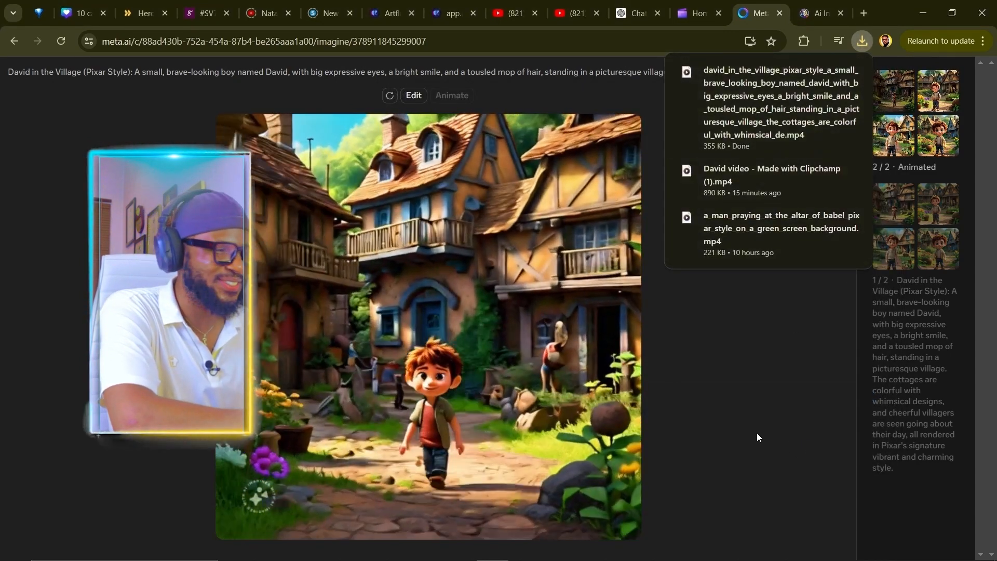
pyautogui.click(757, 433)
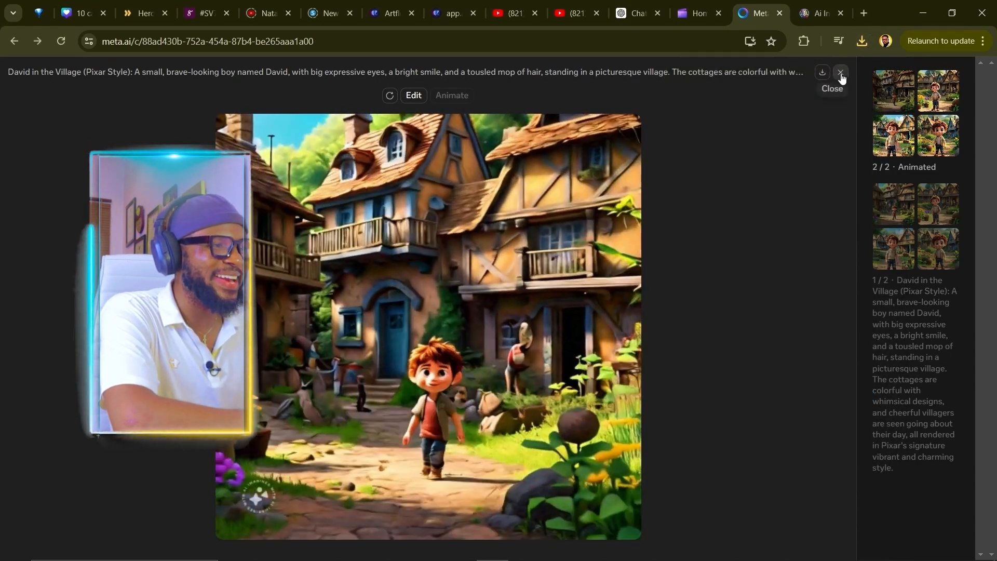
# Download the second animated clip, David standing with hands in his pockets beside the flowers, as an MP4 to Downloads.
pyautogui.click(841, 72)
pyautogui.click(530, 272)
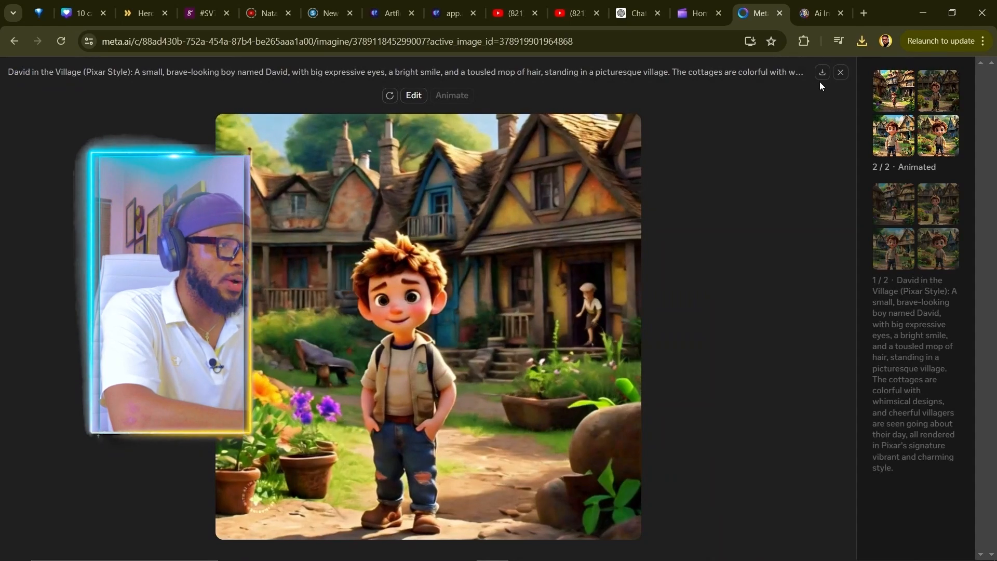
pyautogui.click(822, 72)
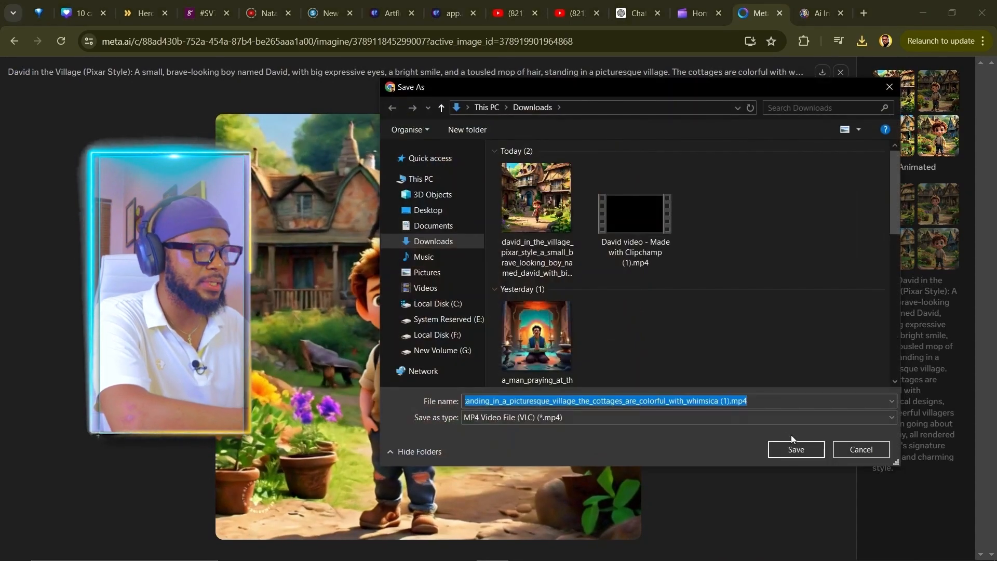
pyautogui.click(793, 445)
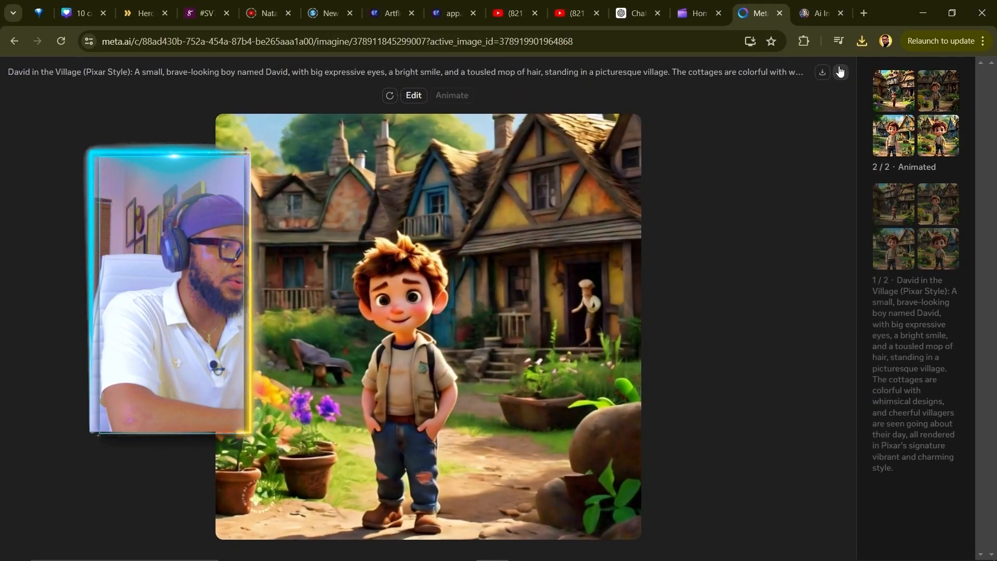
pyautogui.click(841, 73)
pyautogui.scroll(-10, 762, 105)
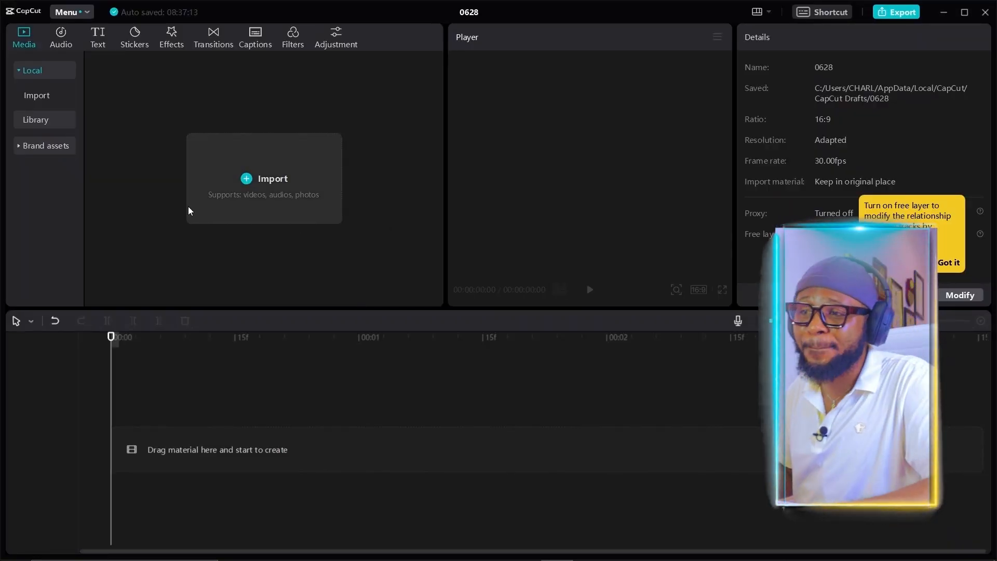
# Switch to CapCut and import the eleven David and giant MP4 clips from the Downloads folder into the project media.
pyautogui.click(246, 179)
pyautogui.scroll(-2, 279, 160)
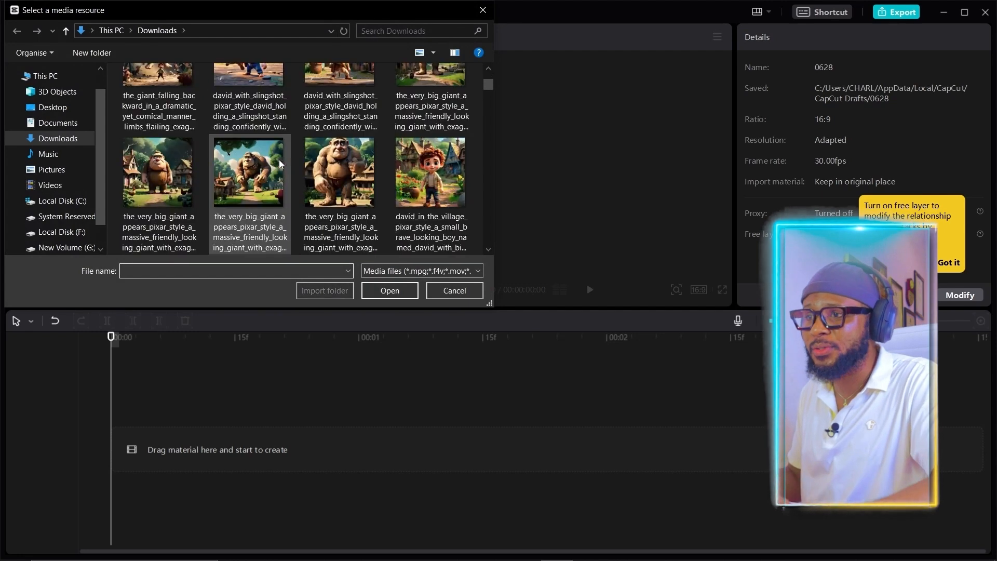
pyautogui.scroll(-1, 365, 177)
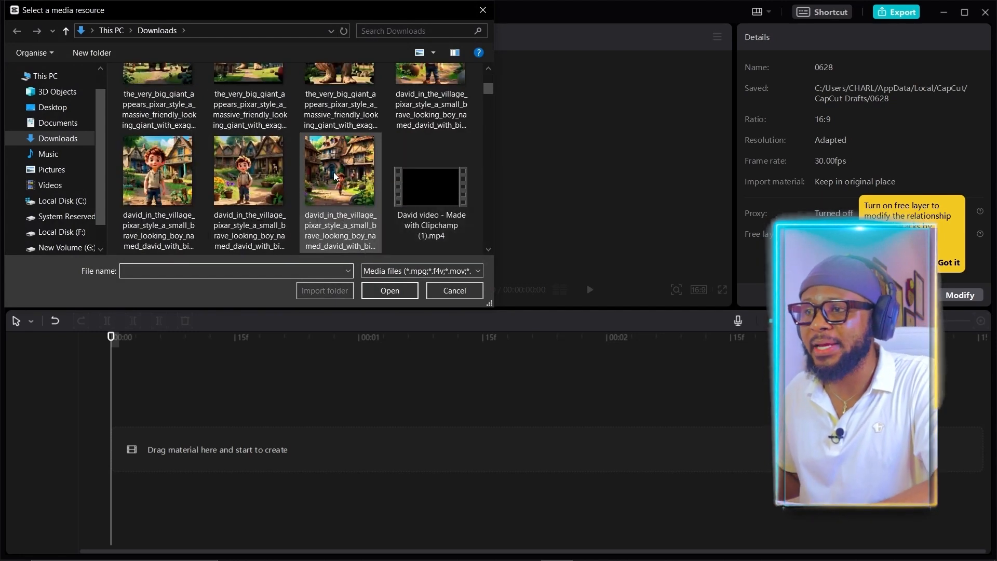
pyautogui.click(248, 177)
pyautogui.keyDown('ctrl'); pyautogui.click(170, 171); pyautogui.keyUp('ctrl')
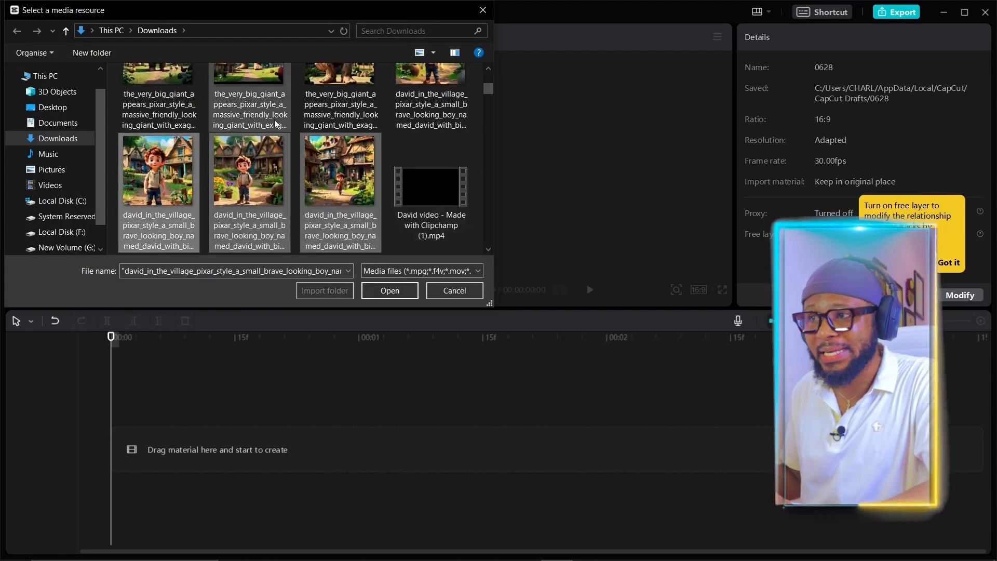
pyautogui.keyDown('ctrl'); pyautogui.click(434, 79); pyautogui.keyUp('ctrl')
pyautogui.keyDown('ctrl'); pyautogui.click(340, 112); pyautogui.keyUp('ctrl')
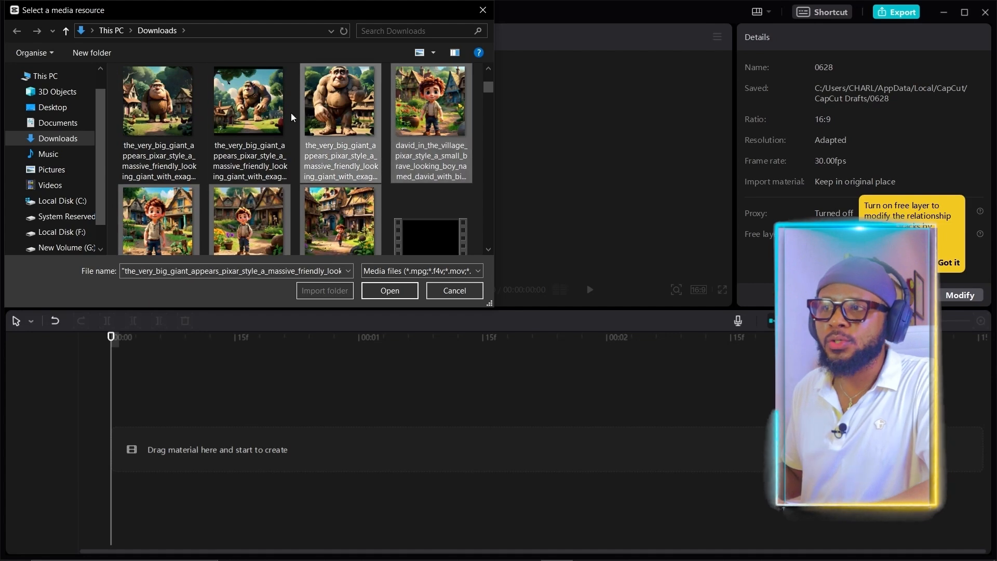
pyautogui.keyDown('ctrl'); pyautogui.click(249, 114); pyautogui.keyUp('ctrl')
pyautogui.keyDown('ctrl'); pyautogui.click(154, 118); pyautogui.keyUp('ctrl')
pyautogui.scroll(2, 156, 120)
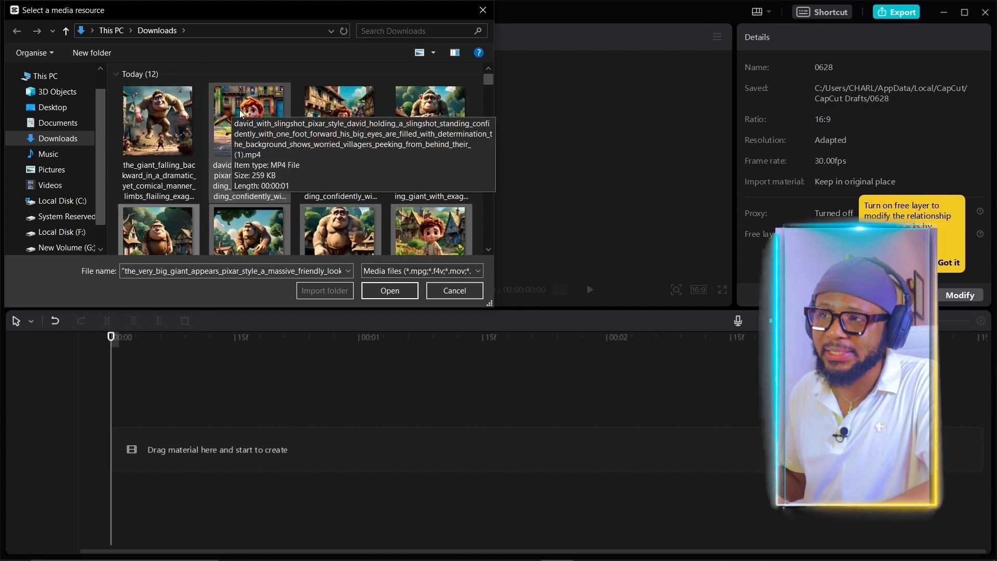
pyautogui.keyDown('ctrl'); pyautogui.click(414, 112); pyautogui.keyUp('ctrl')
pyautogui.keyDown('ctrl'); pyautogui.click(337, 122); pyautogui.keyUp('ctrl')
pyautogui.keyDown('ctrl'); pyautogui.click(246, 128); pyautogui.keyUp('ctrl')
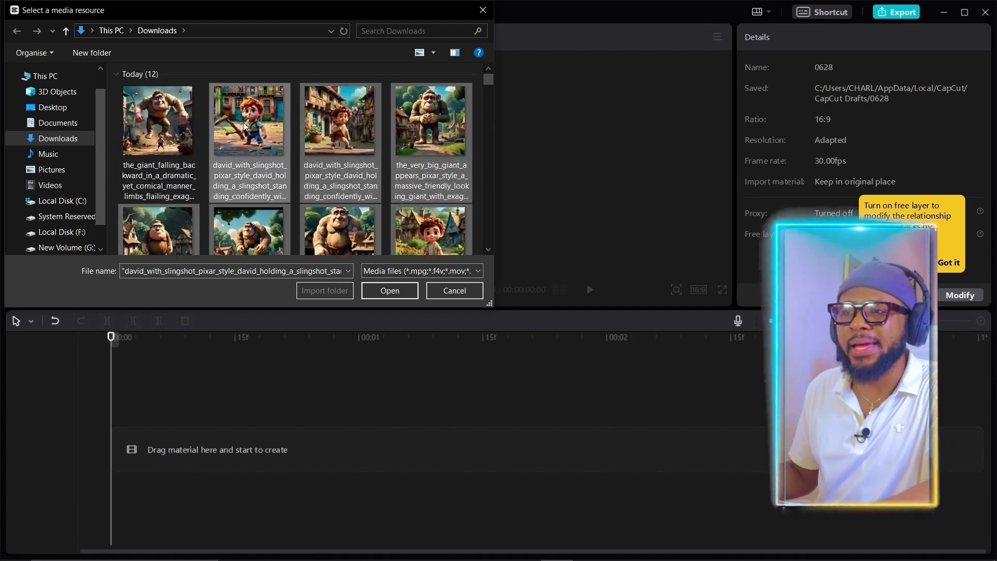
pyautogui.keyDown('ctrl'); pyautogui.click(176, 133); pyautogui.keyUp('ctrl')
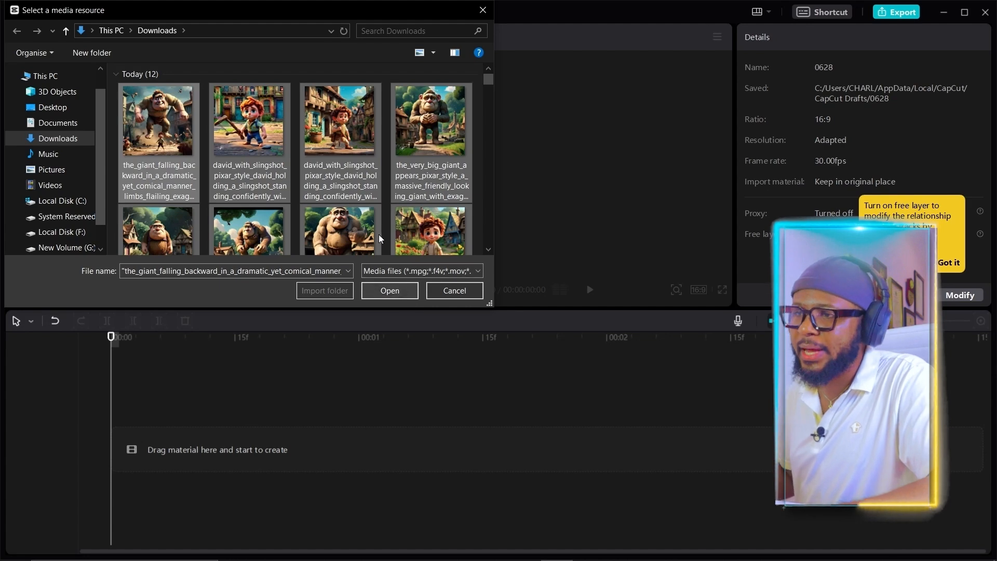
pyautogui.scroll(-3, 381, 219)
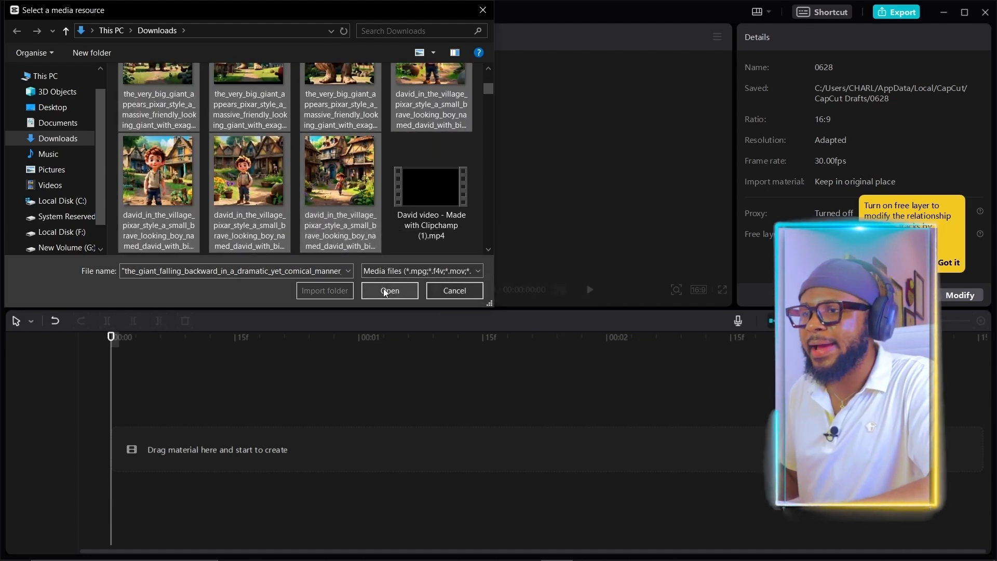
pyautogui.click(397, 300)
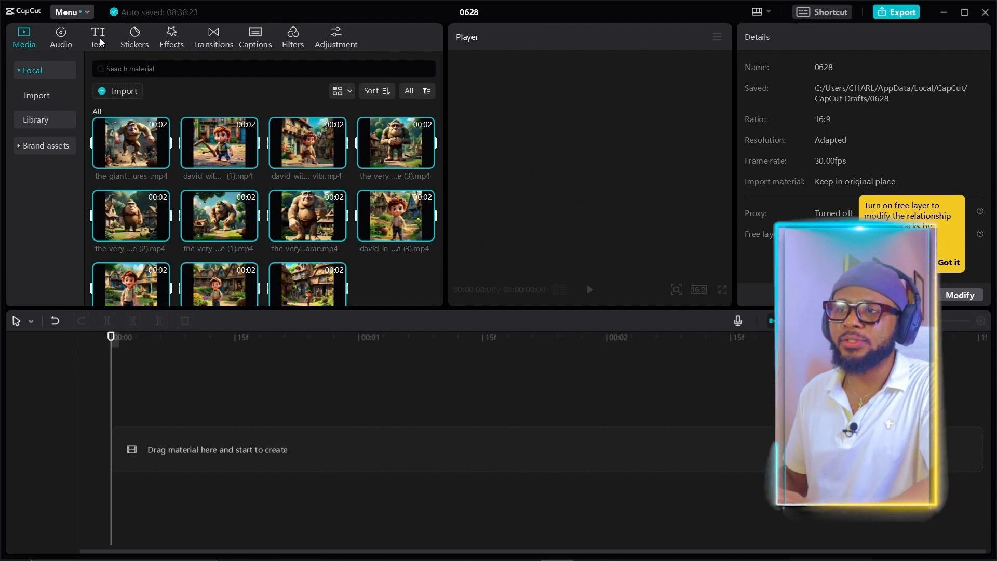
# Extract the audio from "David video - Made with Clipchamp (1).mp4" and place it at the start of the timeline.
pyautogui.click(59, 42)
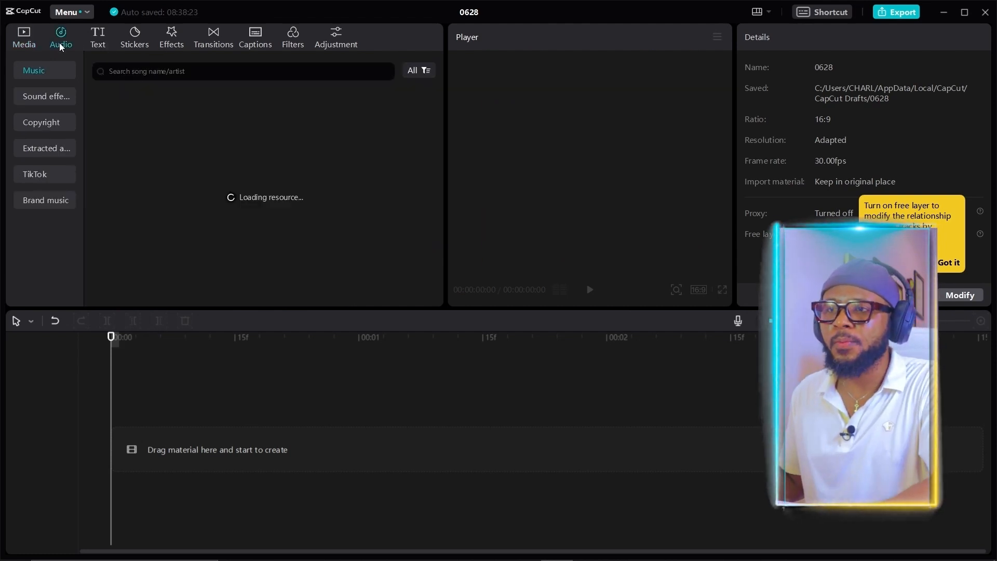
pyautogui.click(48, 149)
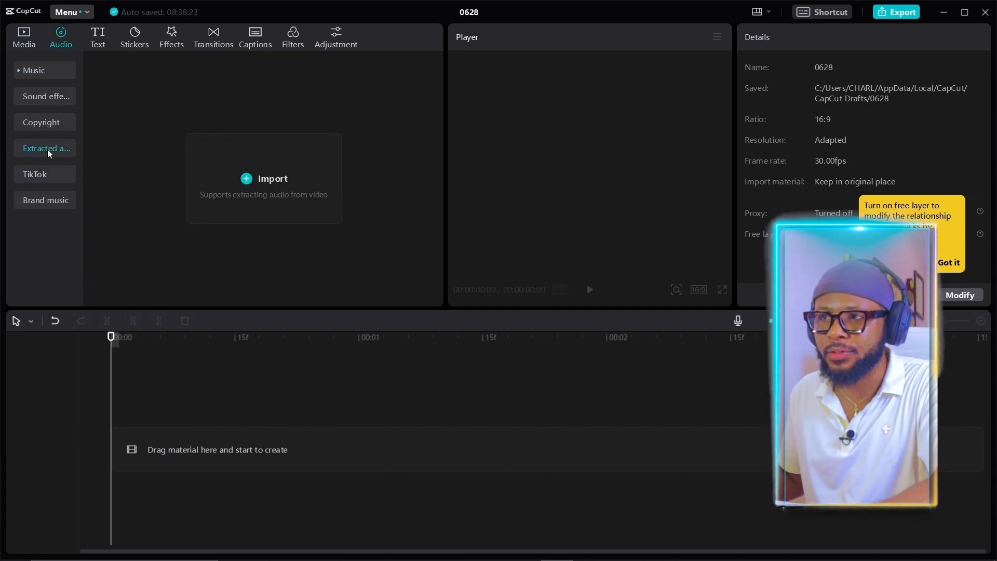
pyautogui.click(247, 179)
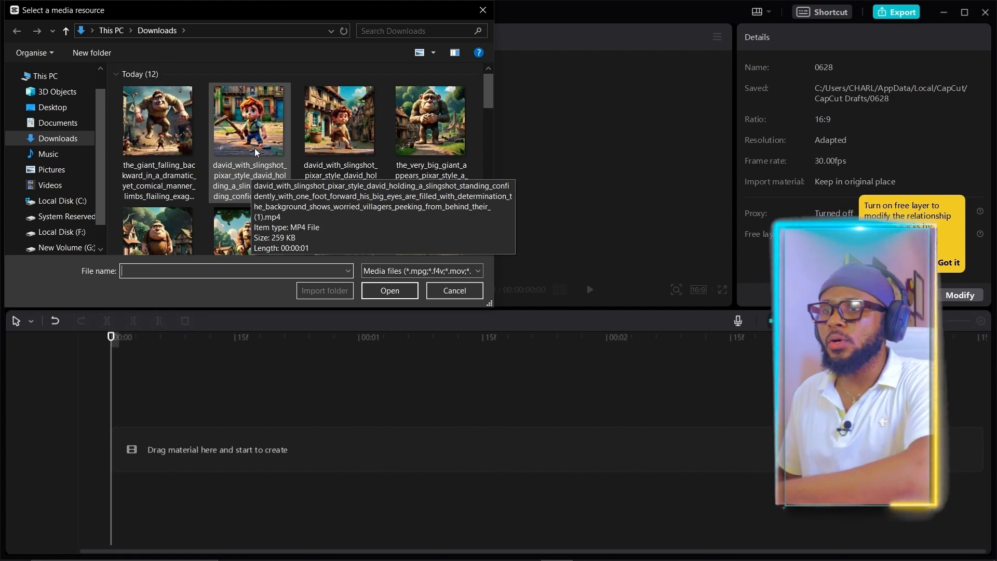
pyautogui.scroll(-3, 254, 148)
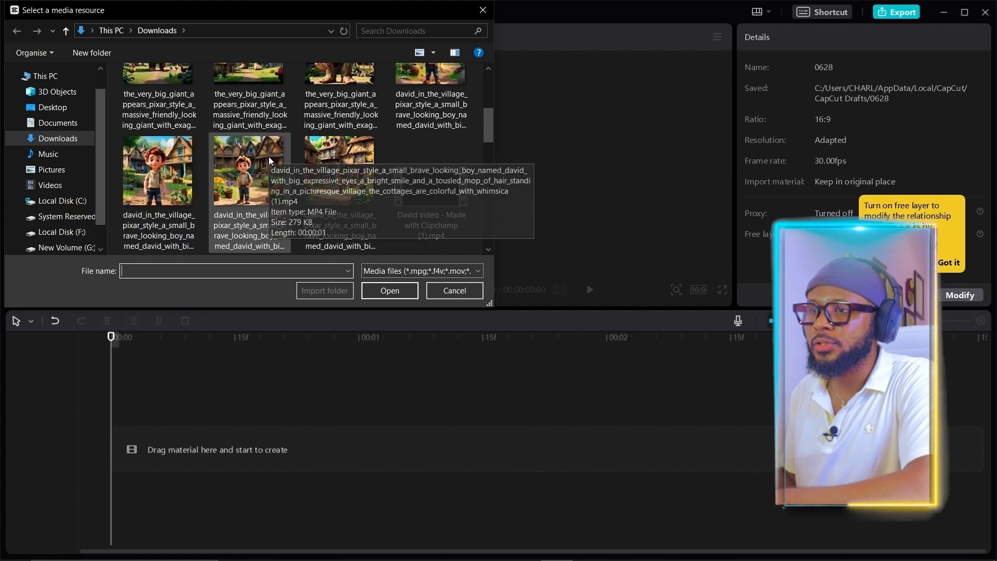
pyautogui.click(435, 196)
pyautogui.click(394, 291)
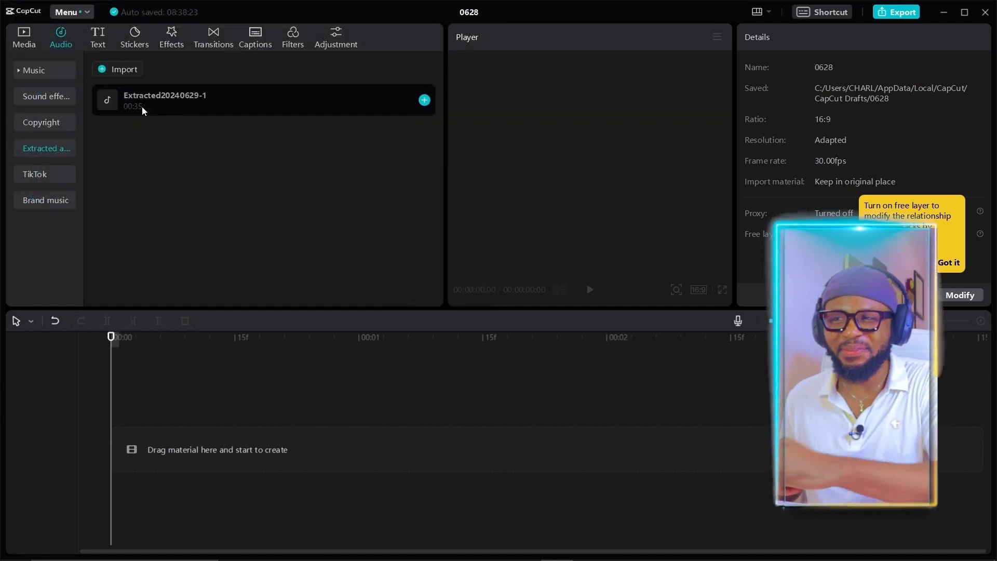
pyautogui.moveTo(148, 101); pyautogui.dragTo(111, 495)
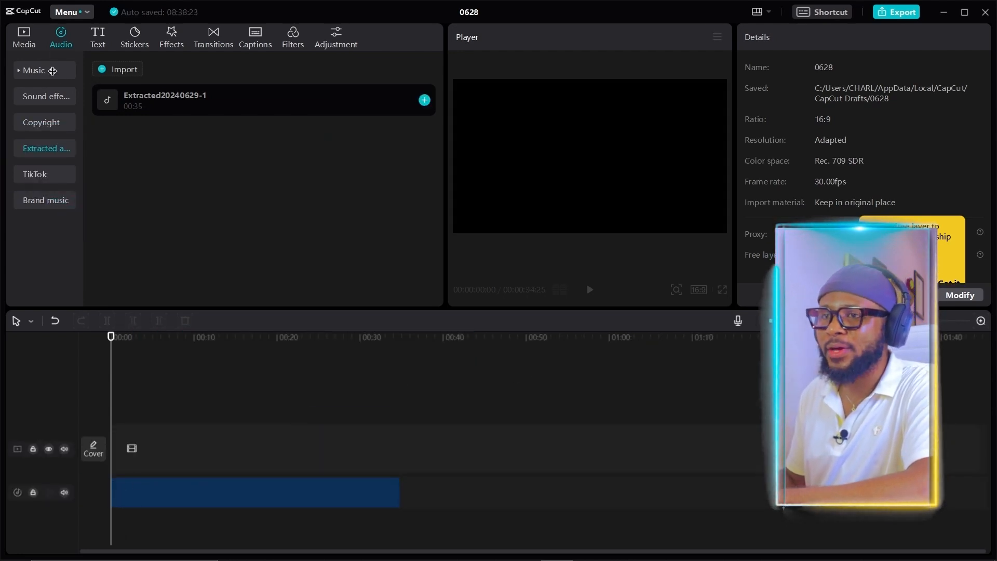
# Return to the imported media clips and set the project's aspect ratio to 16:9.
pyautogui.click(24, 37)
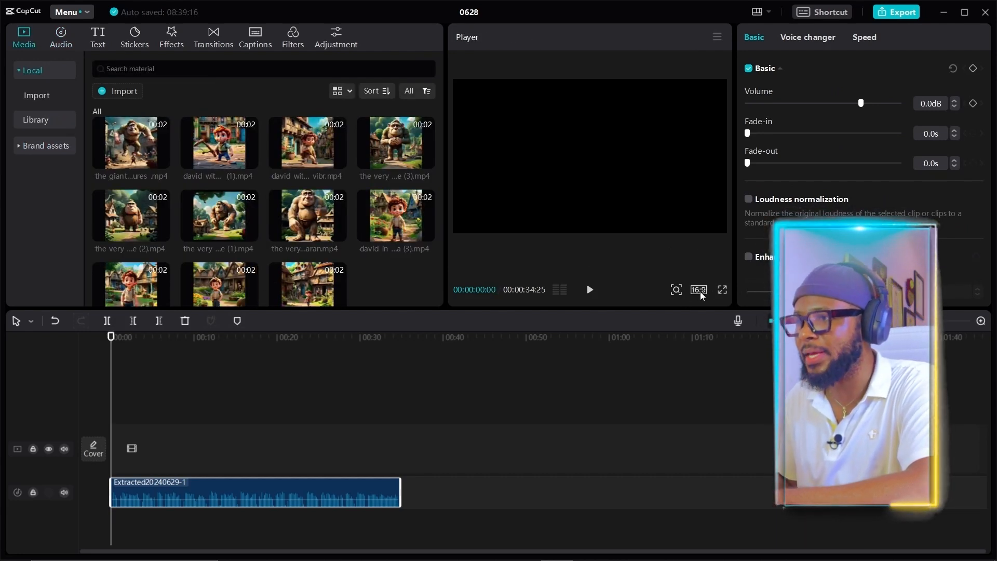
pyautogui.click(701, 291)
pyautogui.click(735, 341)
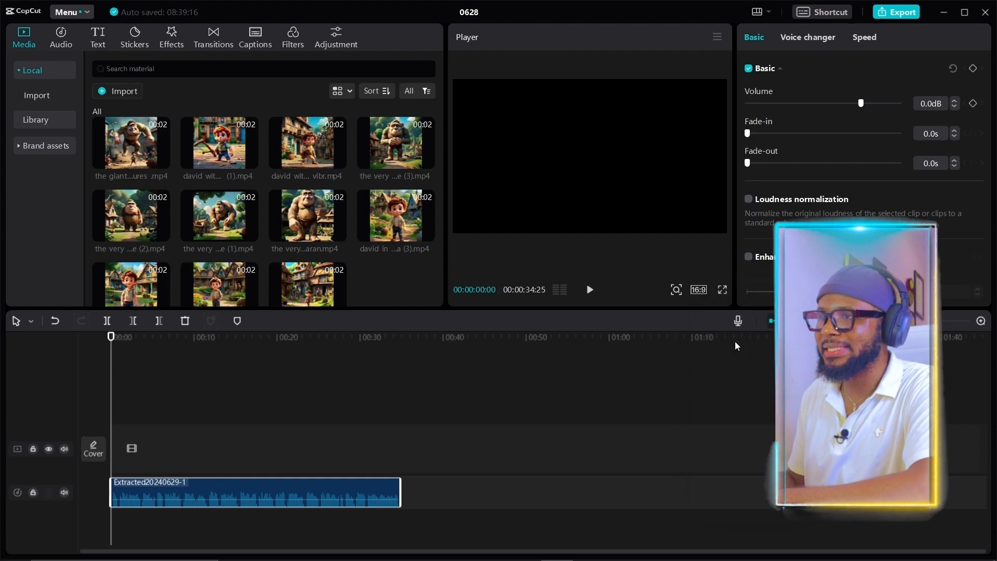
pyautogui.click(696, 289)
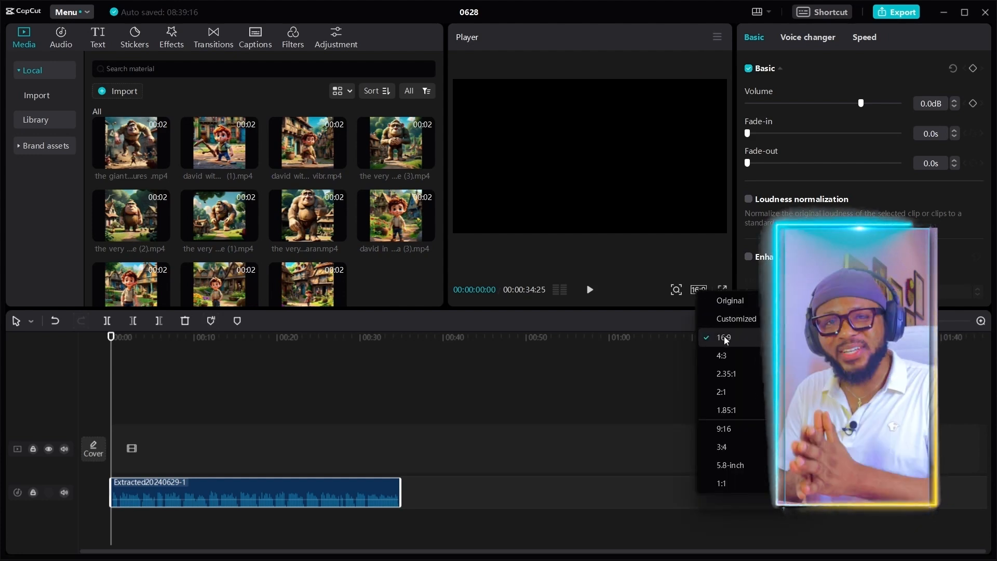
pyautogui.click(575, 147)
pyautogui.scroll(-1, 349, 248)
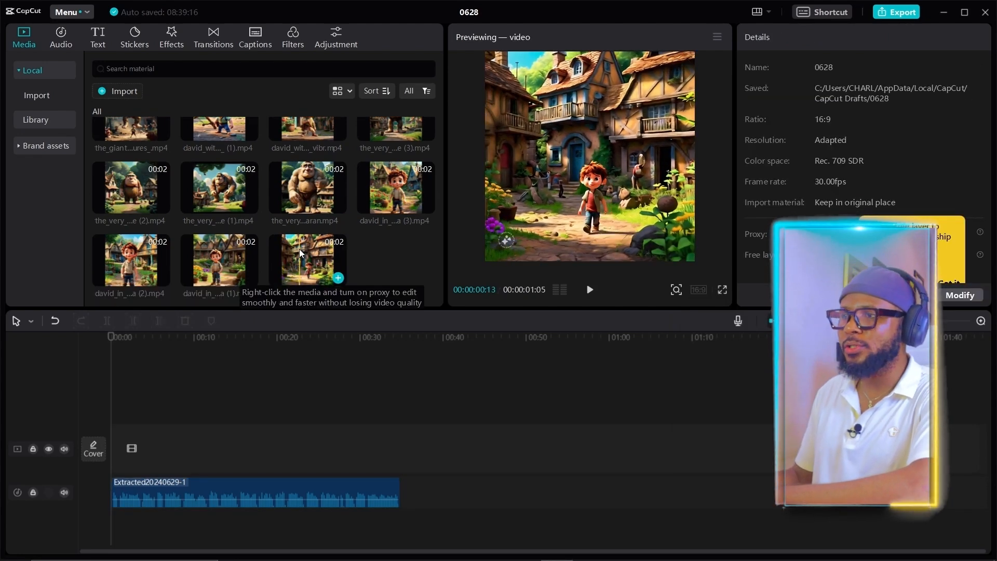
# Place the clip of David walking through the village at the start of the video track, above the voiceover.
pyautogui.moveTo(301, 249); pyautogui.dragTo(111, 449)
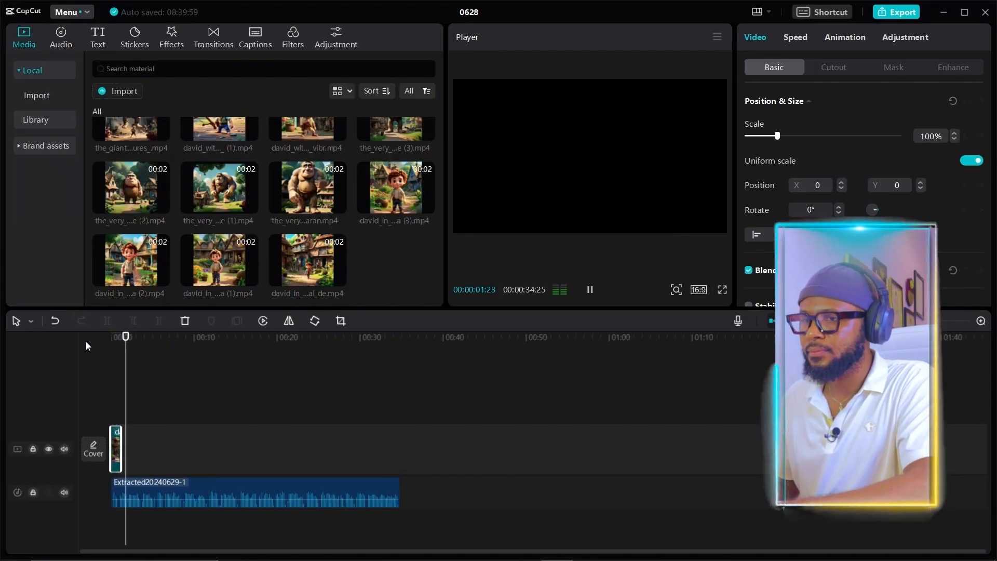
pyautogui.click(110, 350)
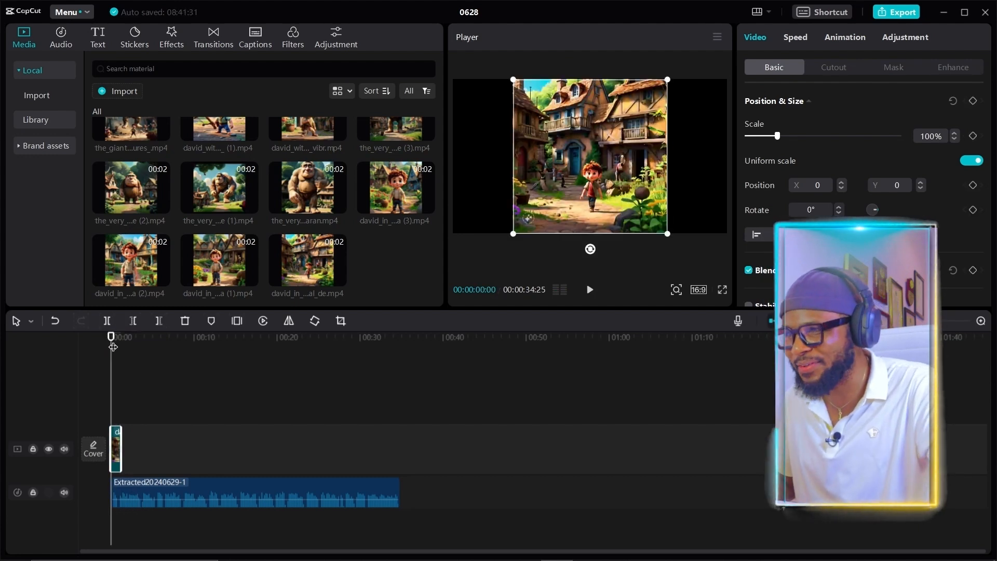
pyautogui.moveTo(115, 347); pyautogui.dragTo(114, 348)
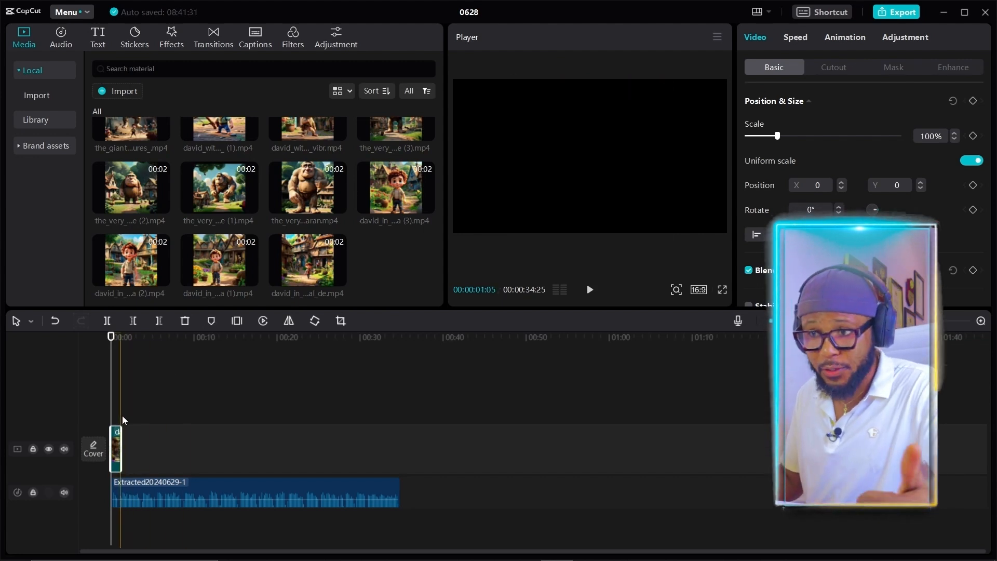
# Slow the opening village clip to 0.3x speed and play it back against the voiceover from the start.
pyautogui.click(799, 43)
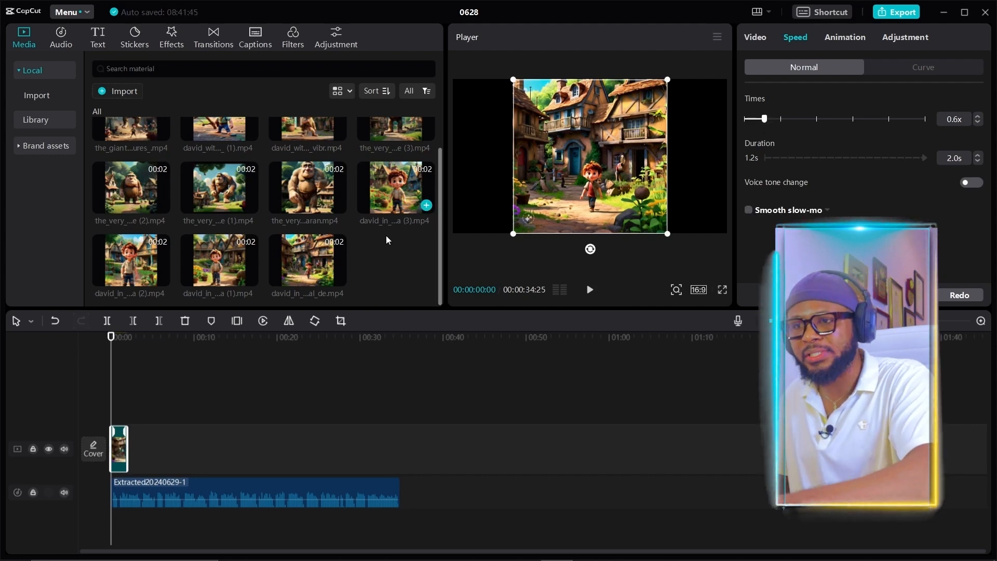
pyautogui.click(201, 340)
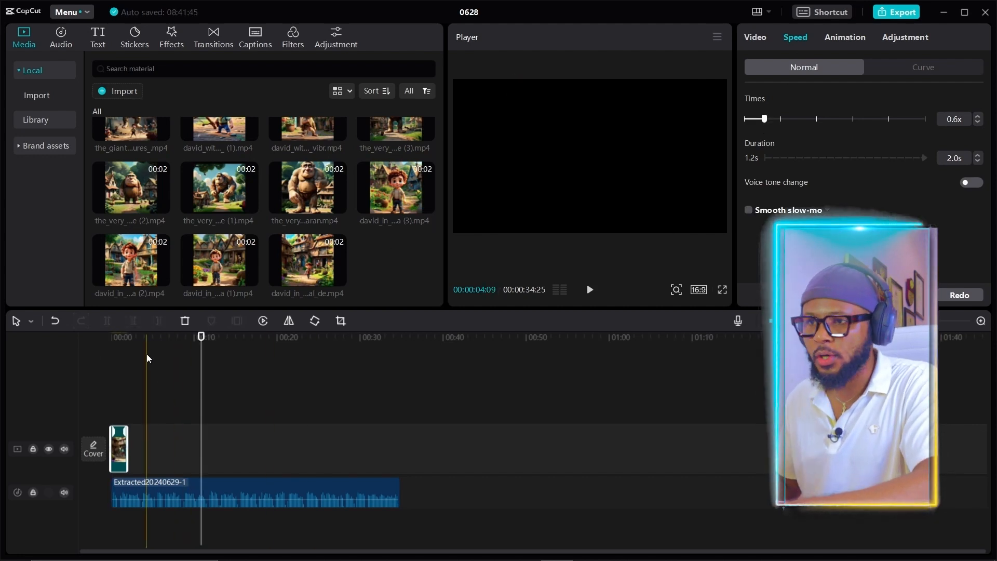
pyautogui.moveTo(129, 337); pyautogui.dragTo(61, 345)
pyautogui.press('space')
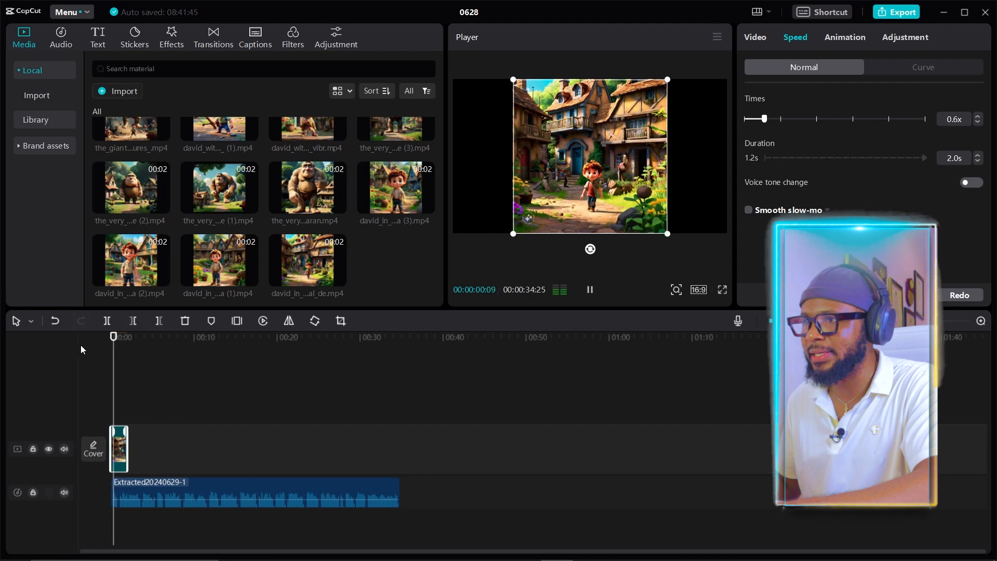
pyautogui.moveTo(764, 119); pyautogui.dragTo(762, 120)
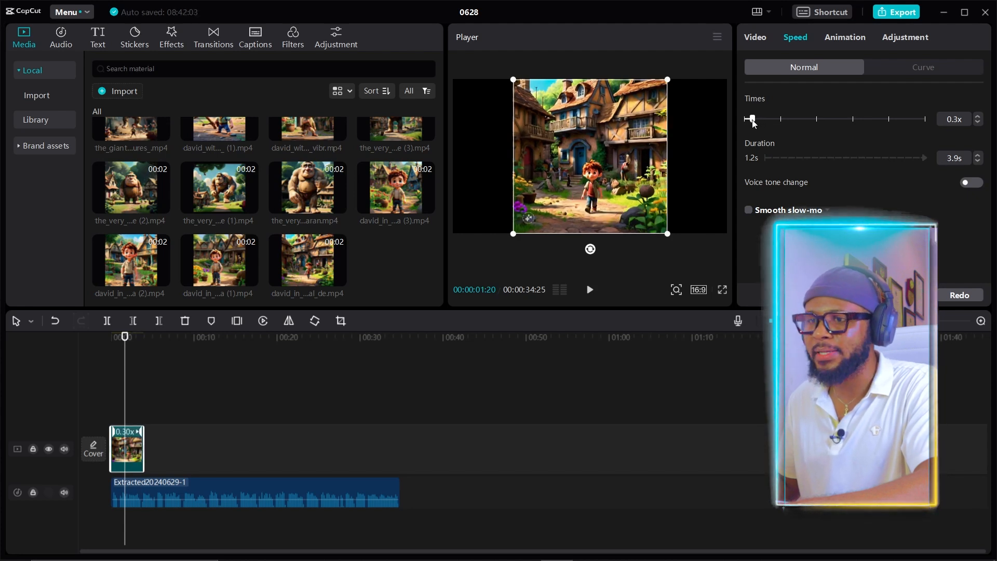
pyautogui.moveTo(125, 339); pyautogui.dragTo(109, 337)
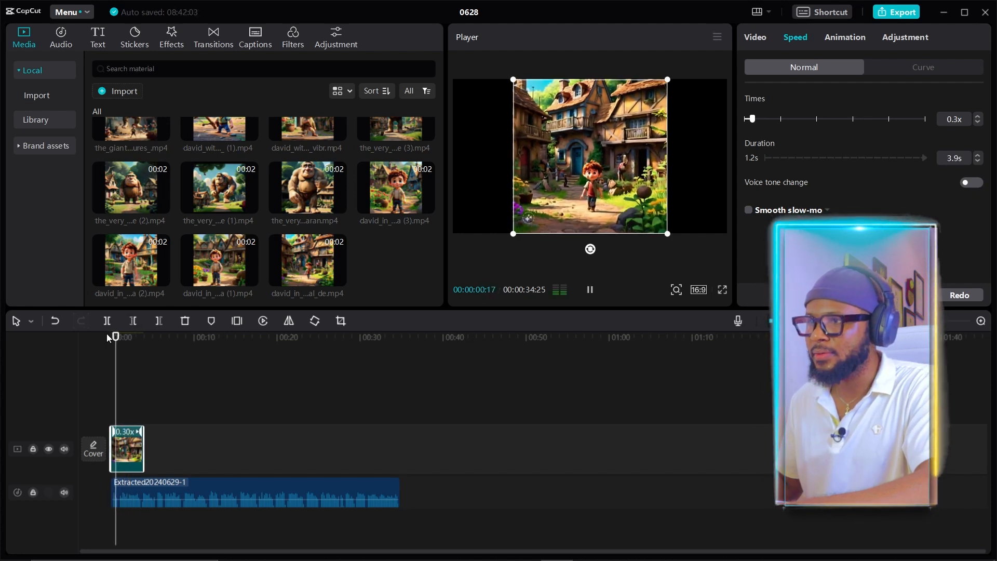
pyautogui.press('space')
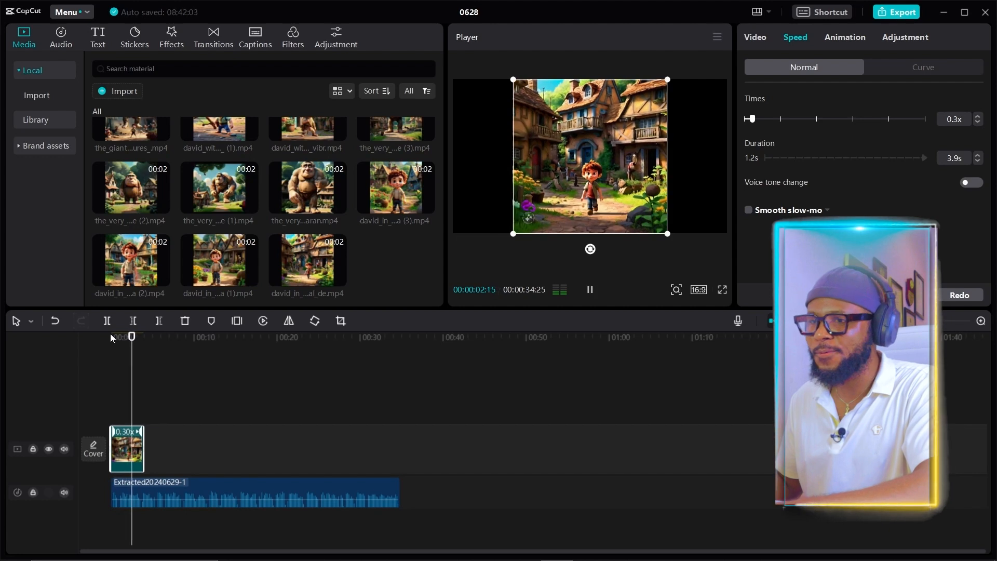
pyautogui.press('space')
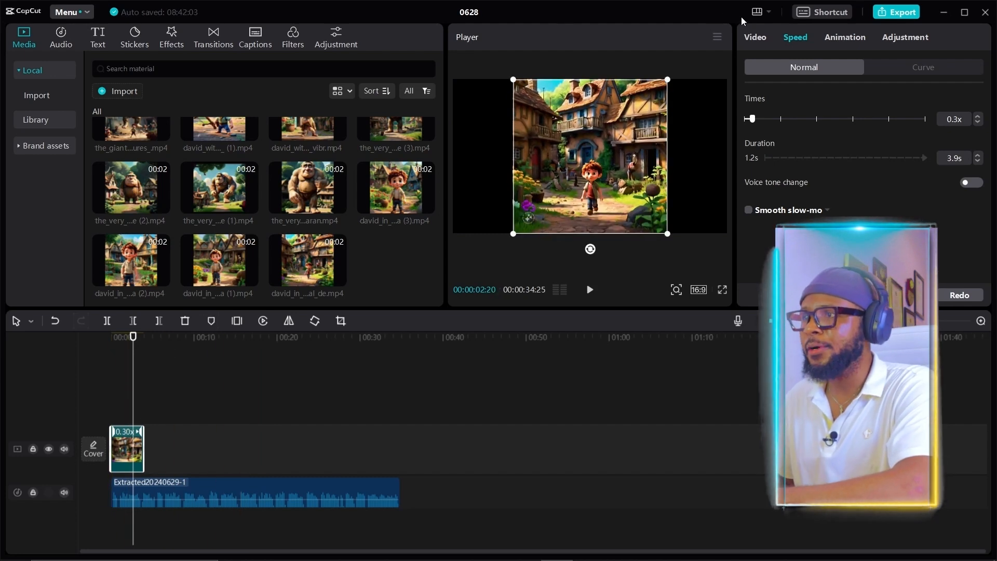
# Scale the opening clip to 185% so it fills the 16:9 frame and move it up to position Y 355.
pyautogui.click(756, 37)
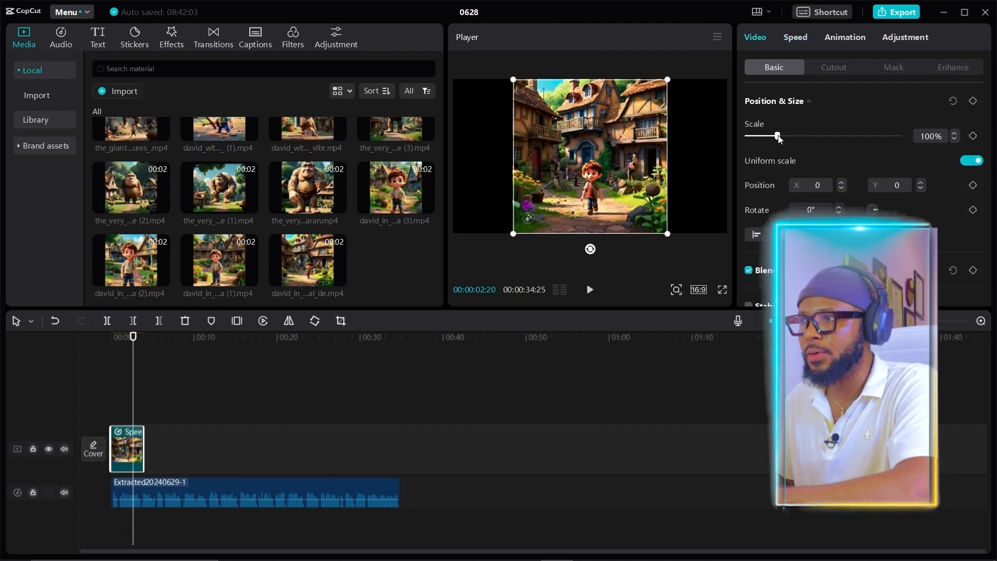
pyautogui.moveTo(779, 137); pyautogui.dragTo(805, 137)
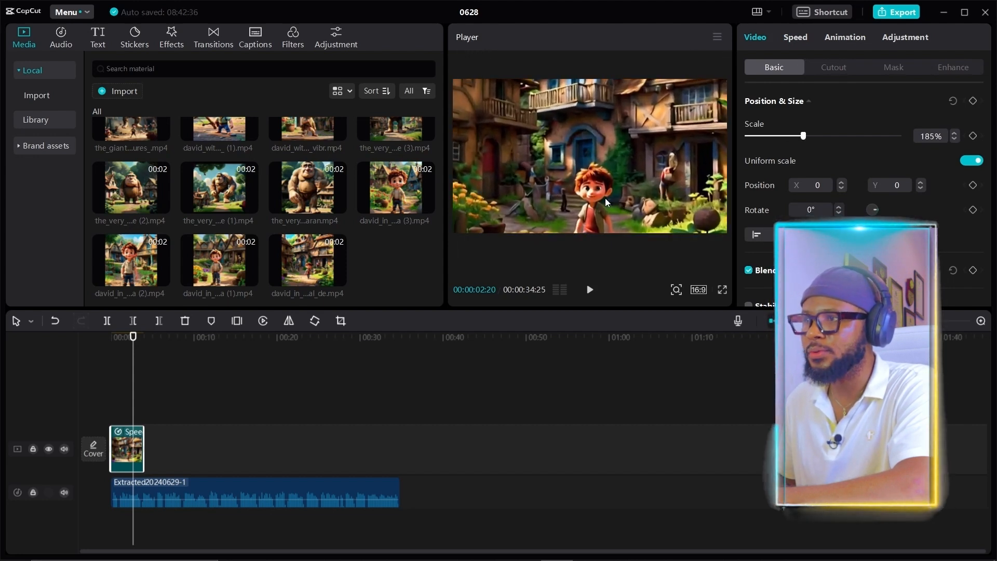
pyautogui.moveTo(606, 198); pyautogui.dragTo(609, 171)
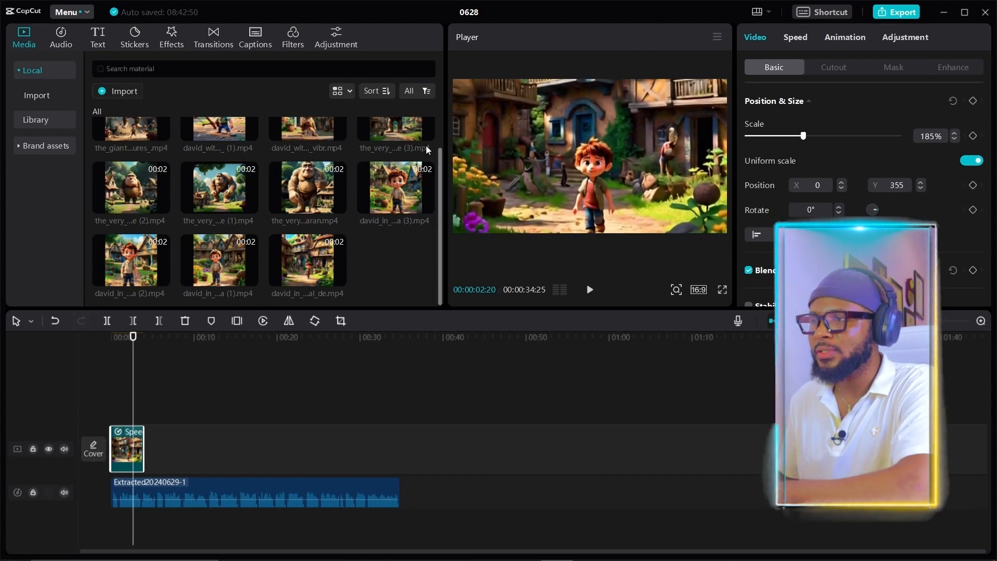
pyautogui.moveTo(431, 138)
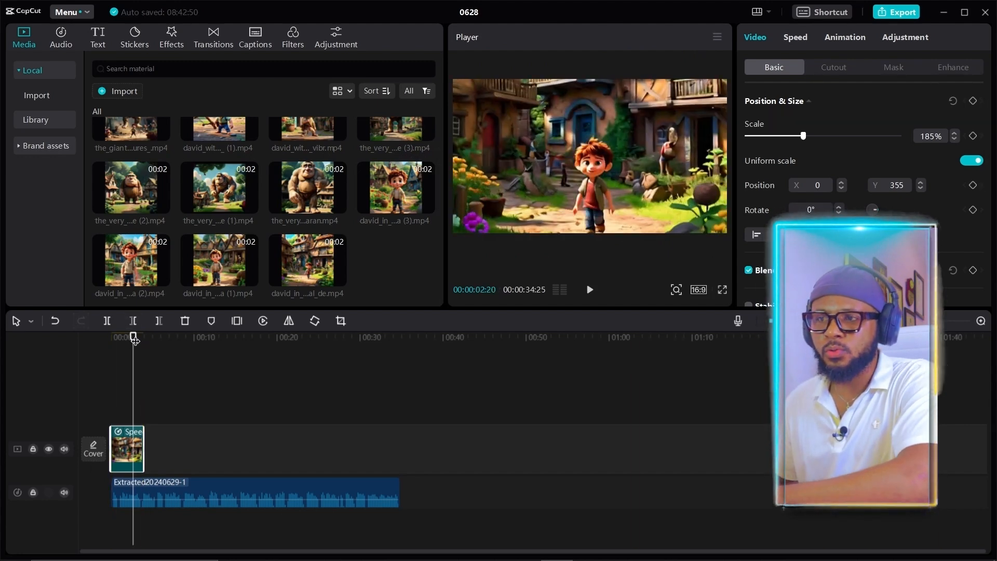
# Keyframe the opening clip's position from Y 355 at its start to Y 0 on its last frame, and play back the movement.
pyautogui.moveTo(134, 340); pyautogui.dragTo(81, 338)
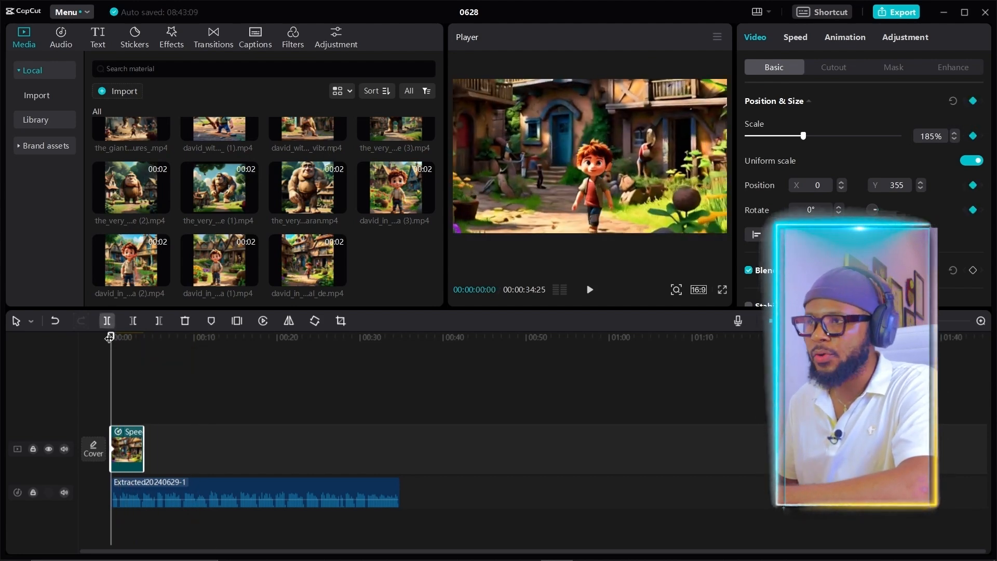
pyautogui.moveTo(110, 340); pyautogui.dragTo(143, 341)
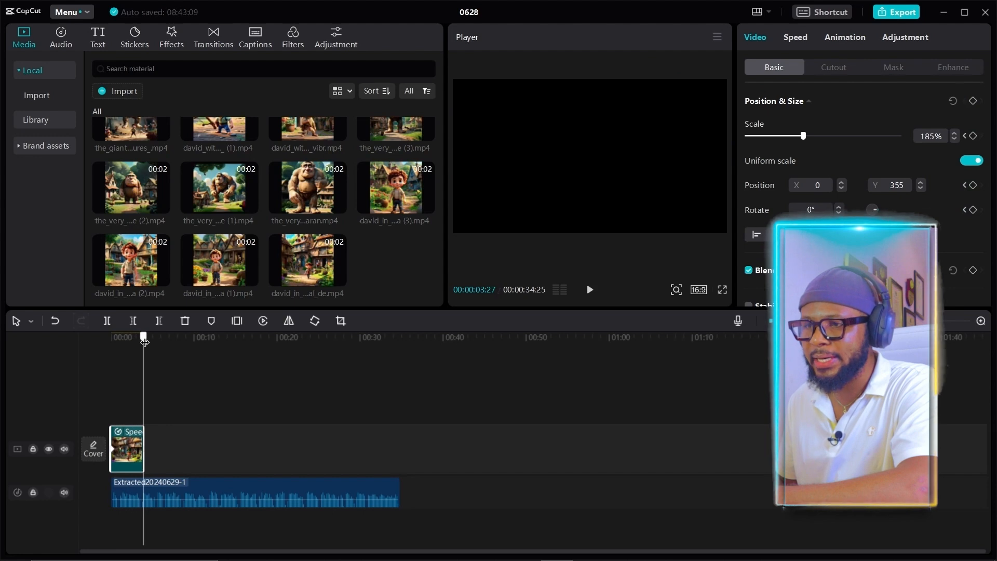
pyautogui.press('Left')
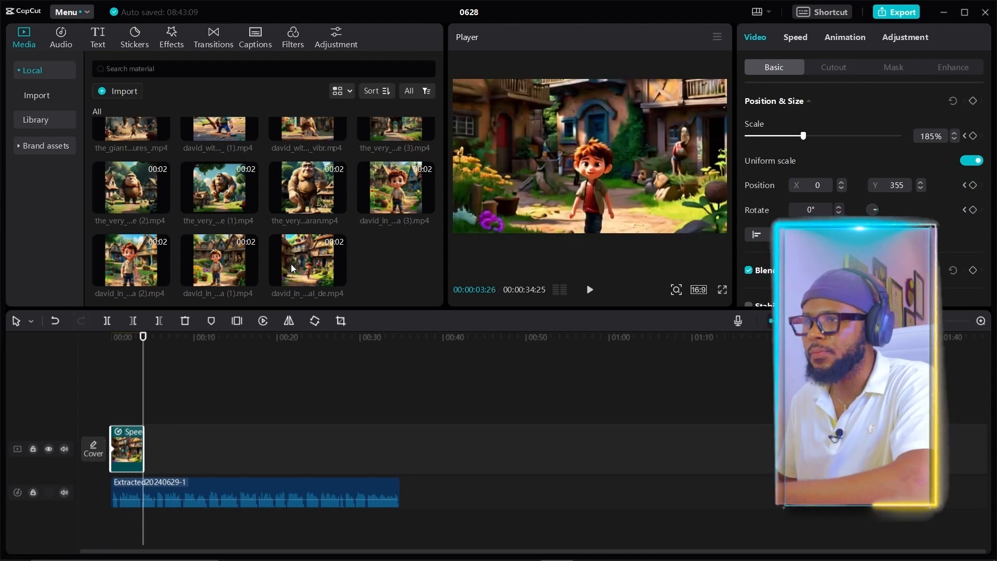
pyautogui.click(184, 398)
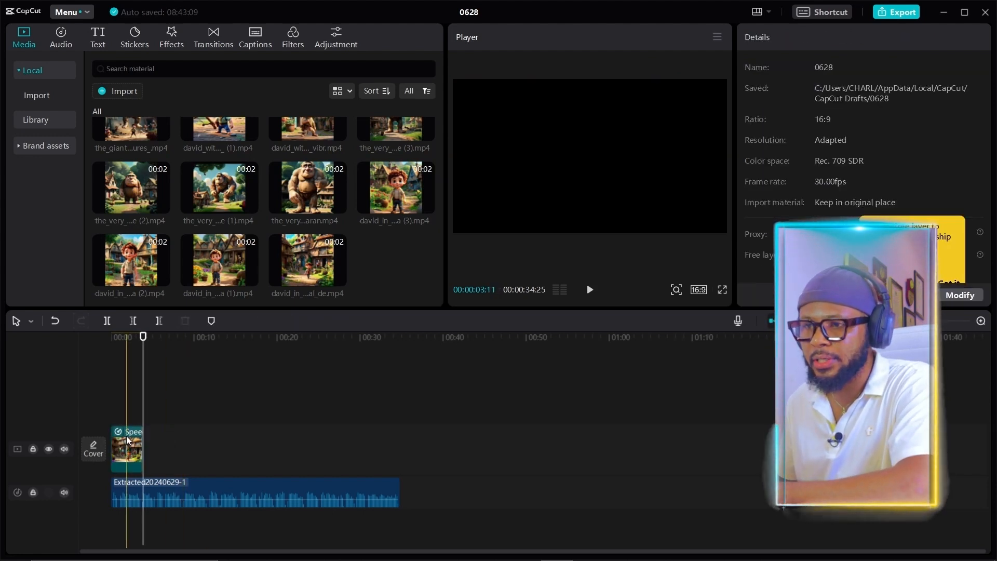
pyautogui.click(135, 450)
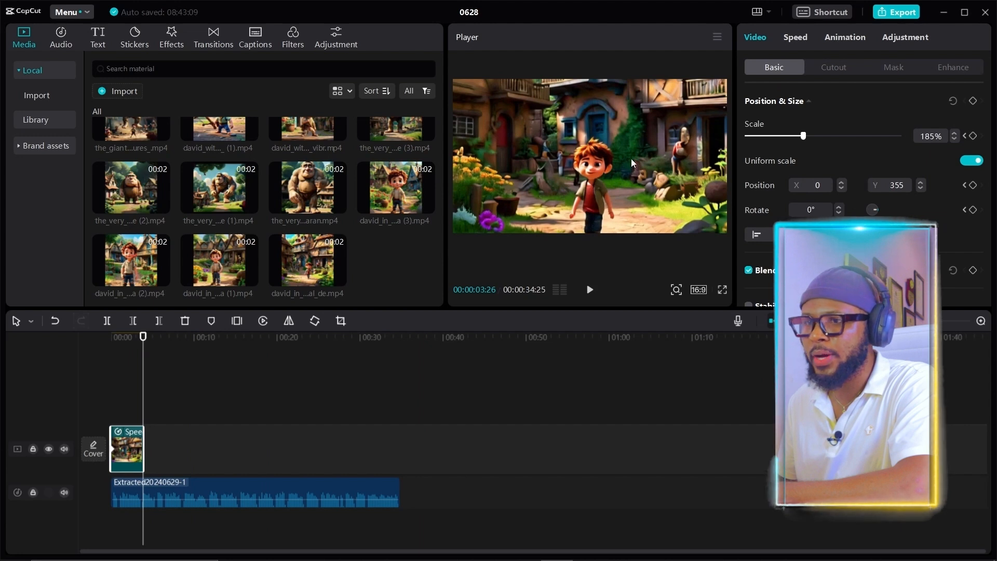
pyautogui.moveTo(632, 156); pyautogui.dragTo(630, 178)
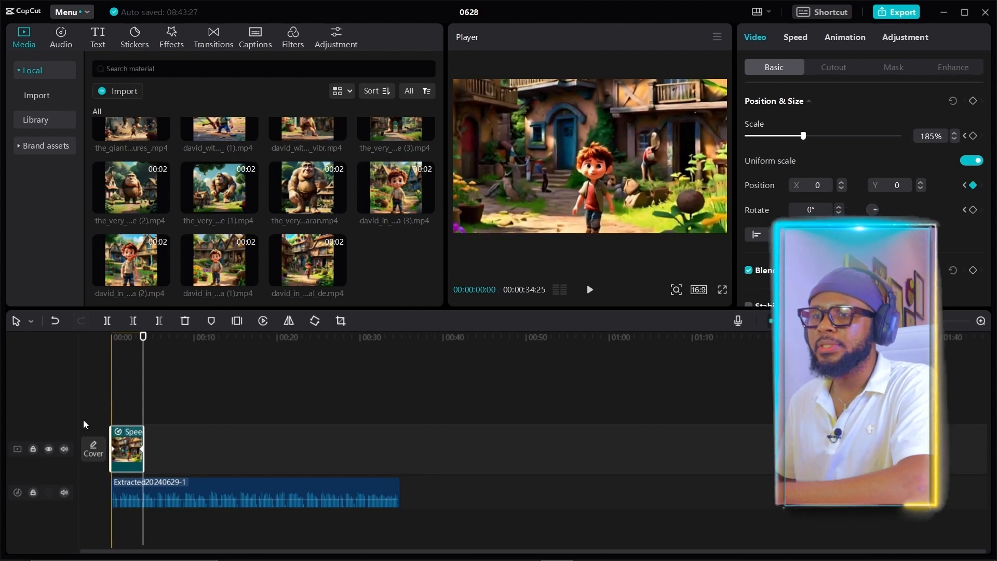
pyautogui.click(107, 344)
pyautogui.press('space')
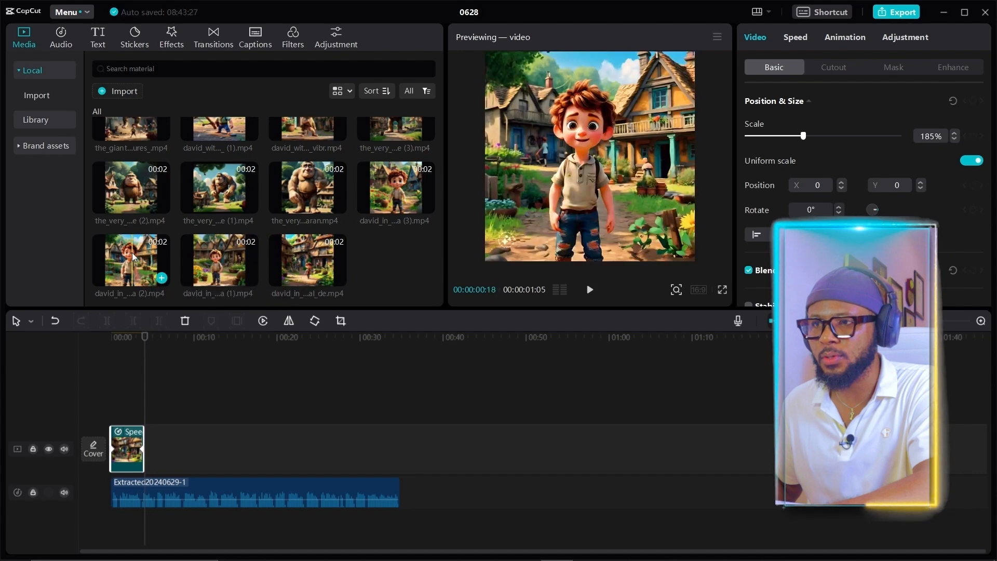
# Append the clip of David standing in front of the houses, david_in_...a (2).mp4, after the opening clip and slow it to 0.5x speed.
pyautogui.moveTo(132, 253); pyautogui.dragTo(203, 372)
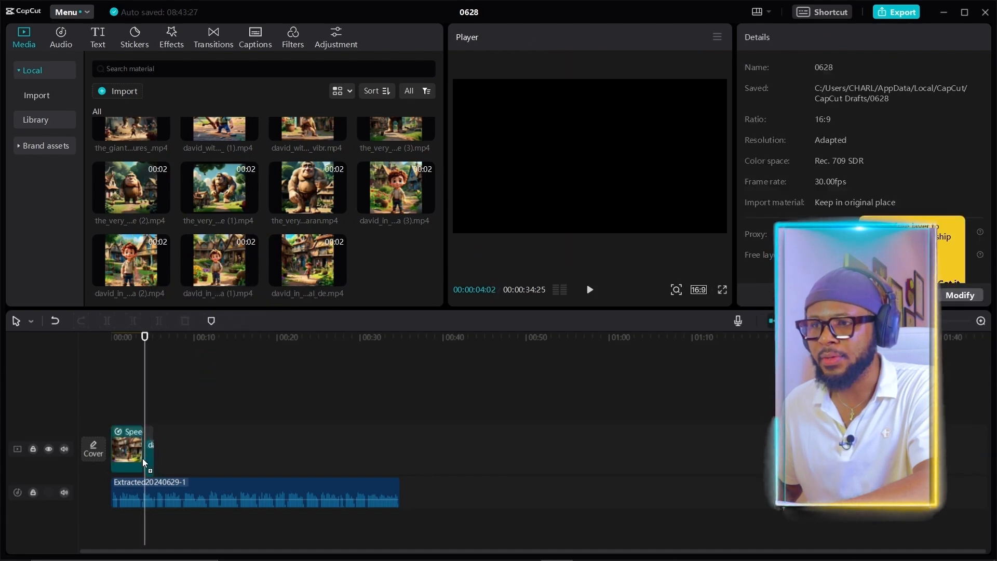
pyautogui.moveTo(142, 458); pyautogui.dragTo(147, 448)
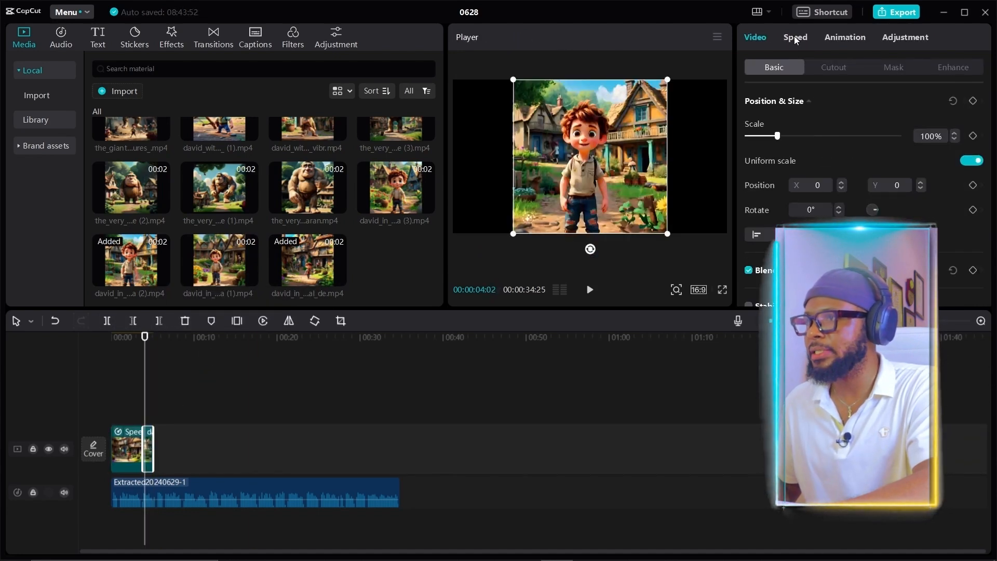
pyautogui.click(796, 37)
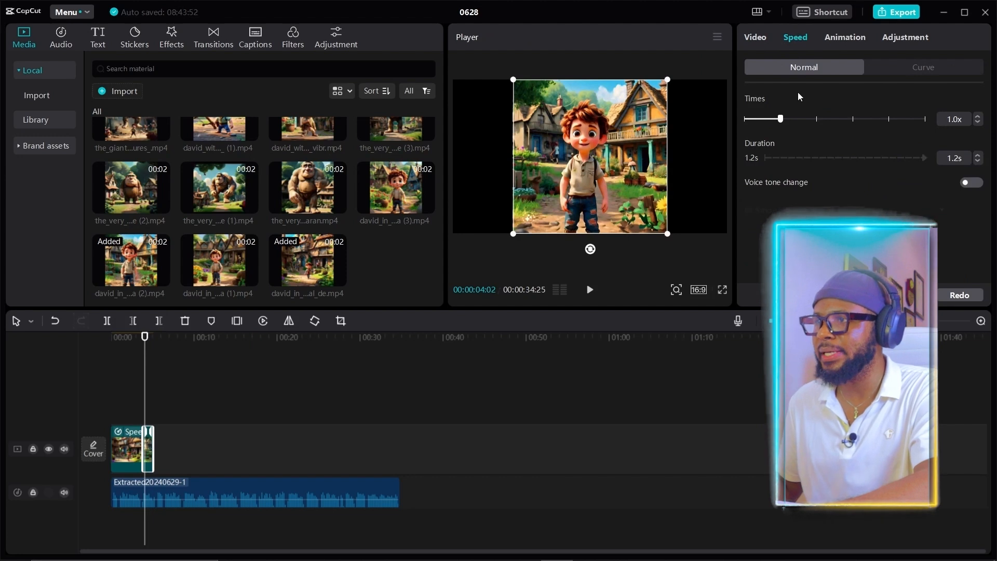
pyautogui.moveTo(760, 123); pyautogui.dragTo(762, 123)
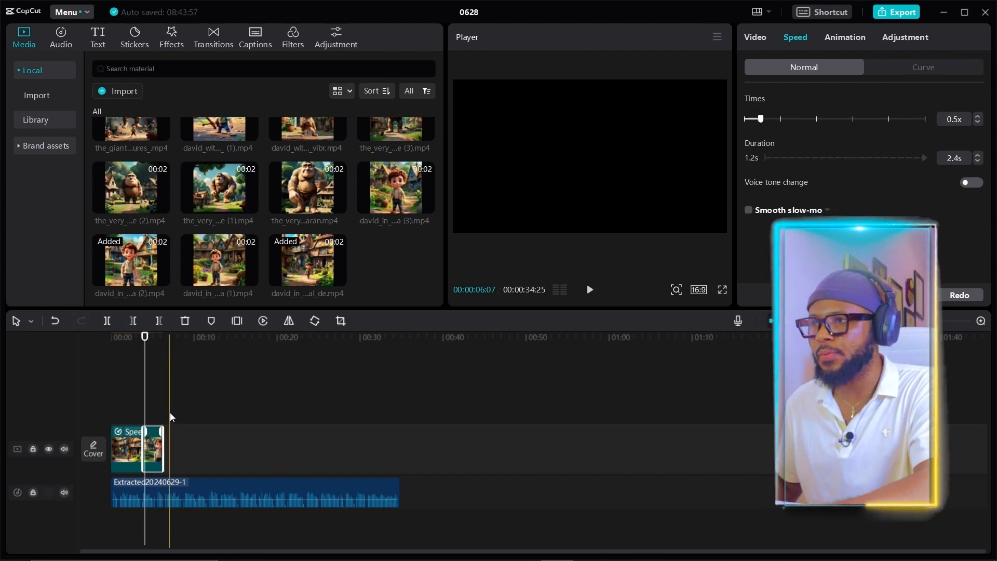
# Enlarge the second clip to fill the frame, shift it down to frame David's face, and play the timeline from the start.
pyautogui.moveTo(516, 234); pyautogui.dragTo(383, 279)
pyautogui.moveTo(594, 138); pyautogui.dragTo(591, 165)
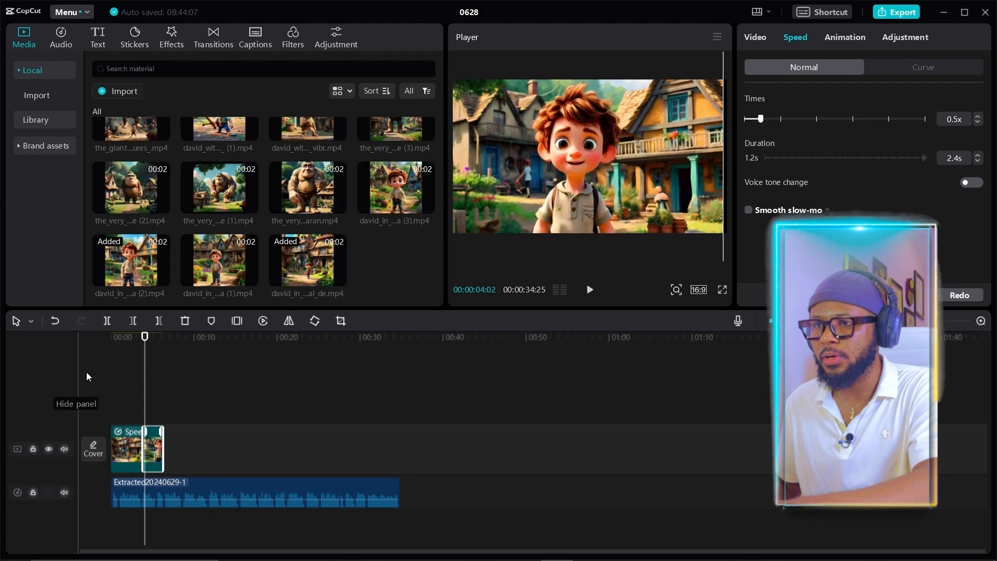
pyautogui.moveTo(123, 345); pyautogui.dragTo(67, 345)
pyautogui.press('space')
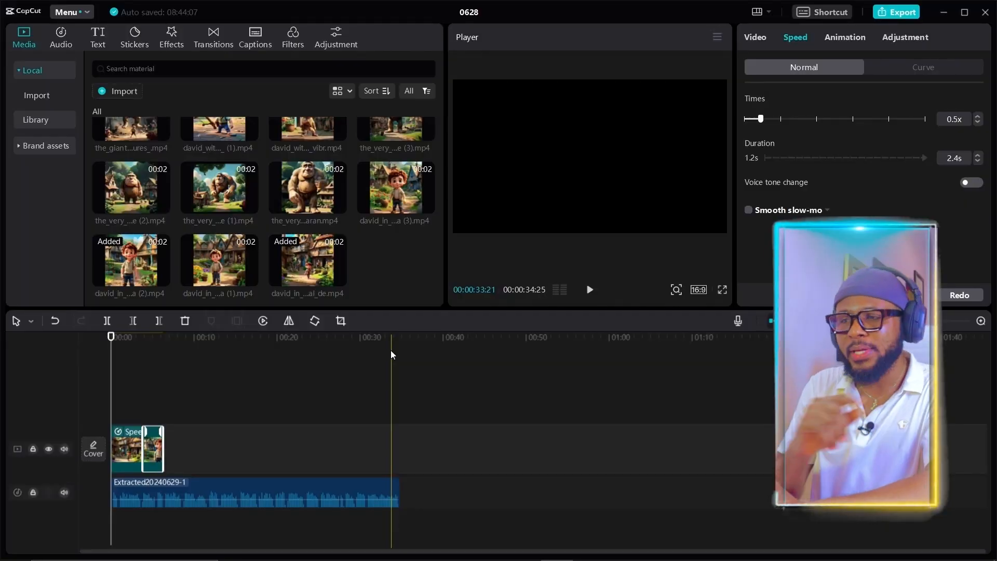
pyautogui.moveTo(391, 350); pyautogui.dragTo(428, 397)
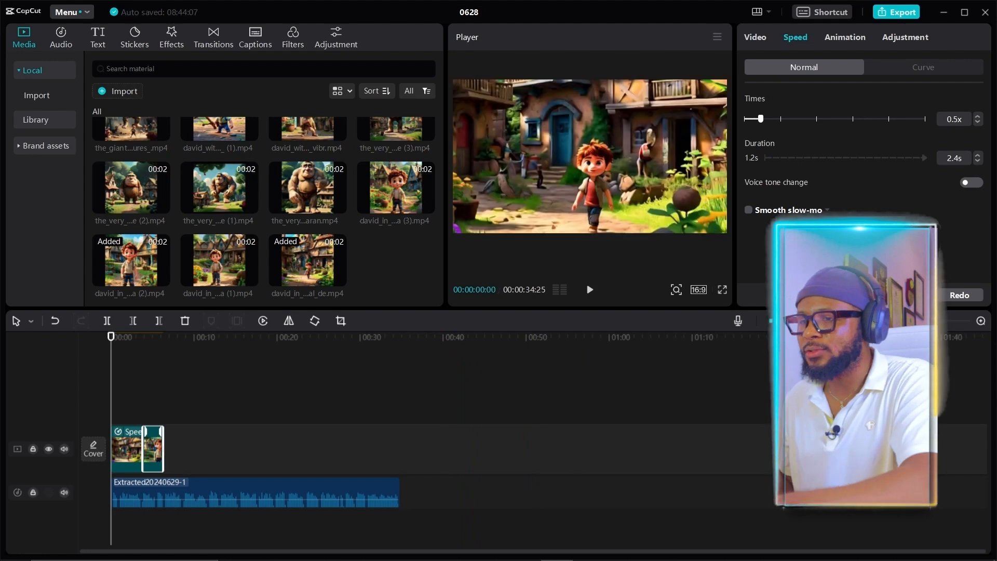
# Switch to Chrome, load studio.youtube.com in a new tab and go to the channel's audio library.
pyautogui.click(493, 548)
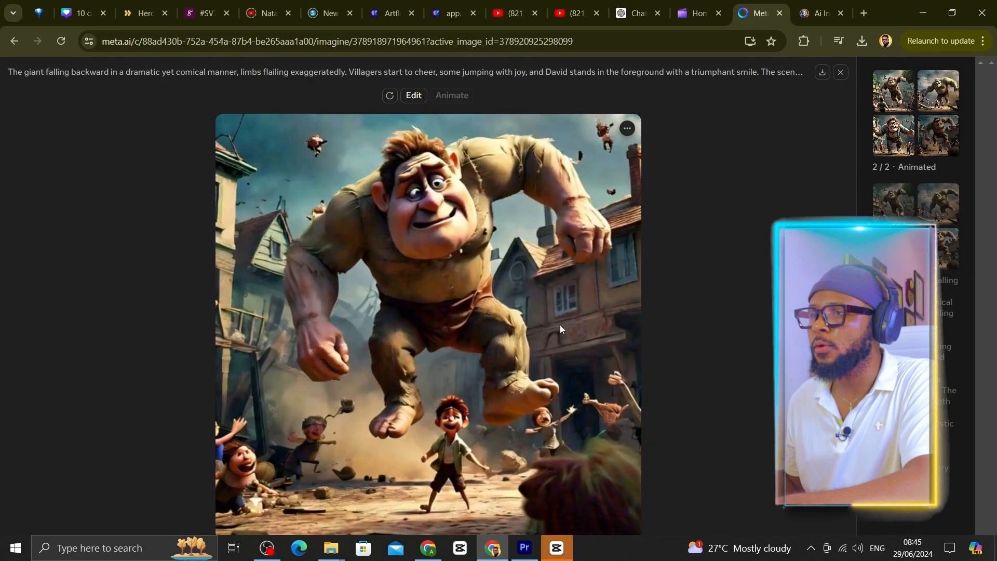
pyautogui.click(864, 13)
pyautogui.click(695, 46)
pyautogui.write('studio.youtube.com')
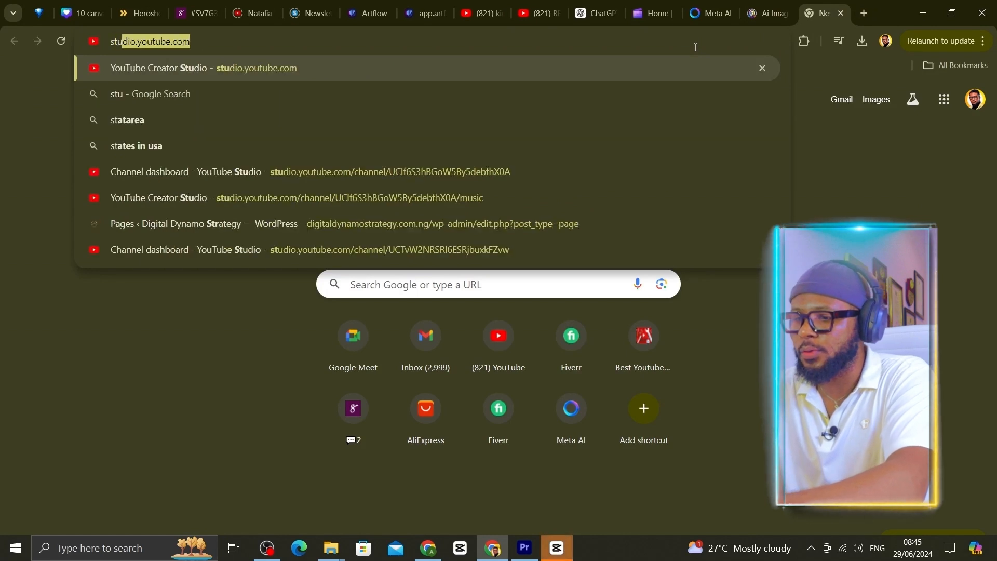
pyautogui.press('Return')
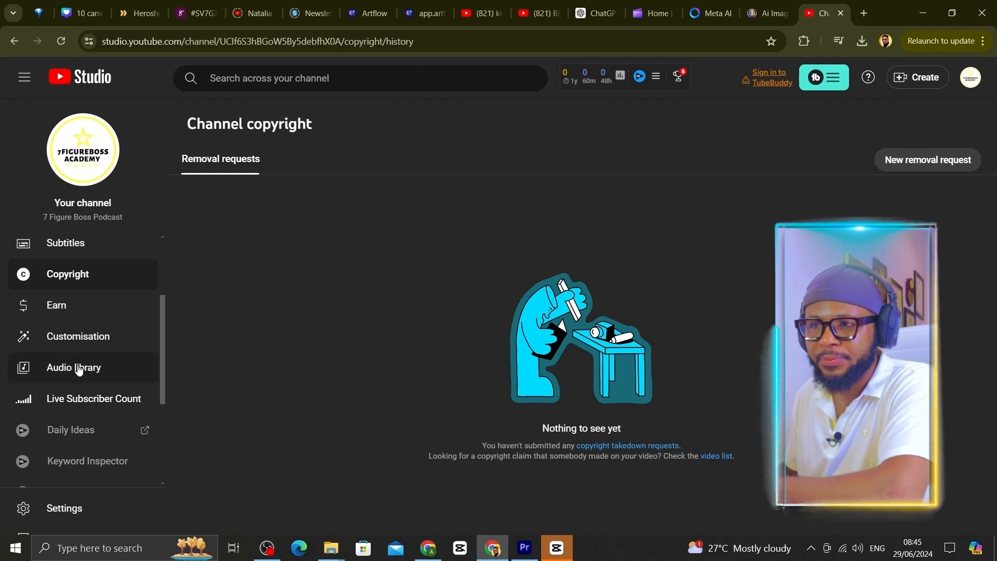
pyautogui.click(79, 369)
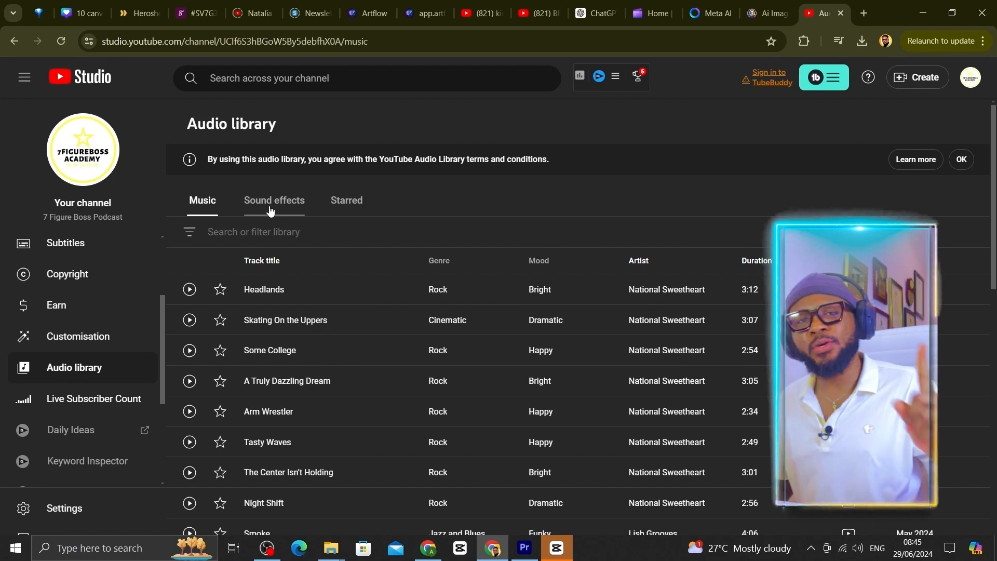
# Filter the audio library's music to tracks with attribution not required and the Cinematic genre.
pyautogui.click(195, 234)
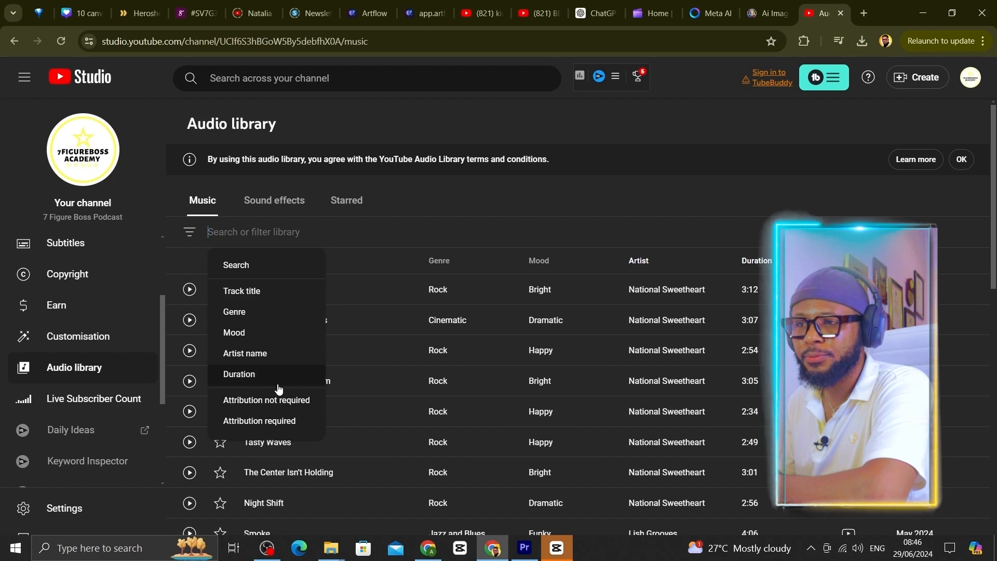
pyautogui.click(257, 401)
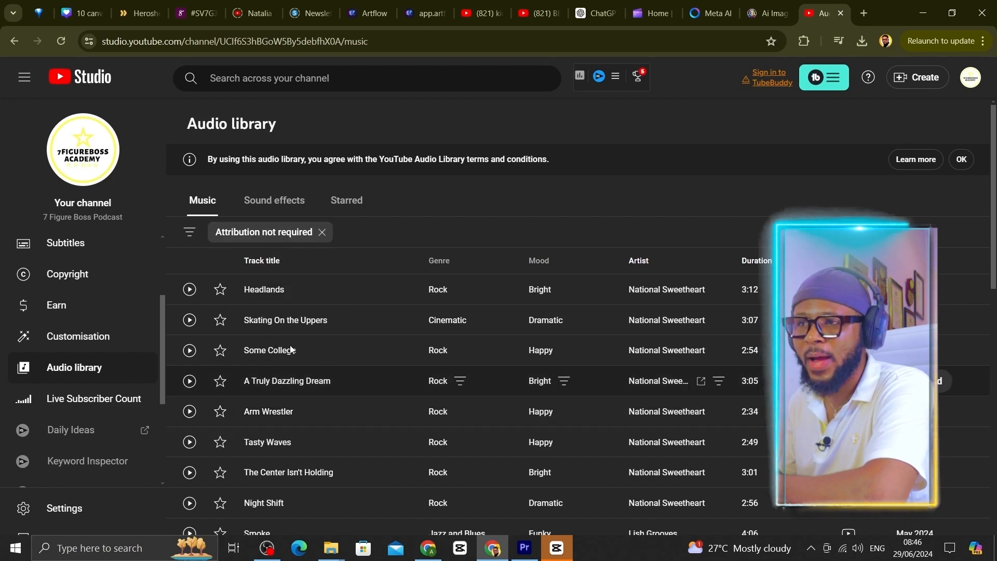
pyautogui.click(360, 231)
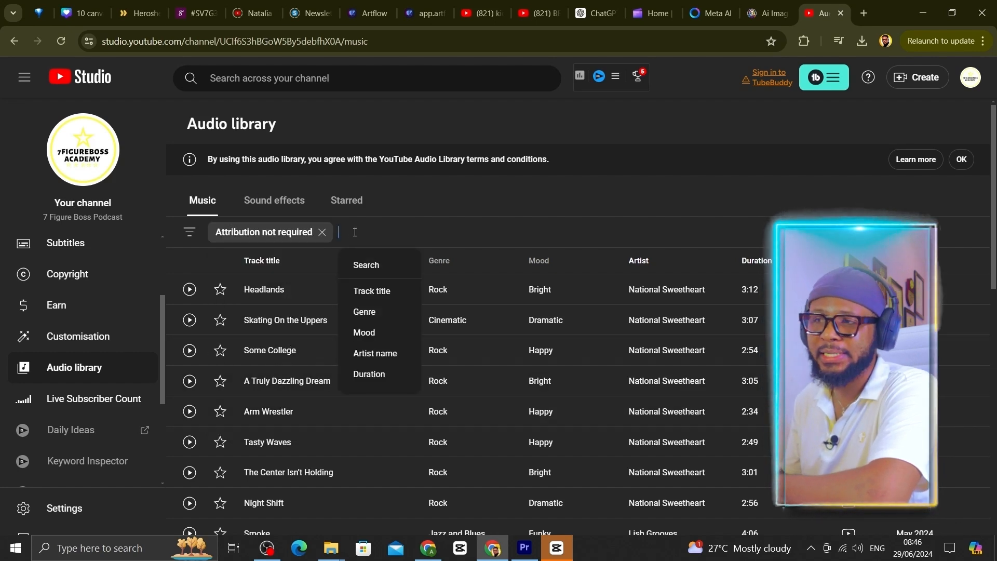
pyautogui.click(364, 313)
pyautogui.scroll(-3, 376, 380)
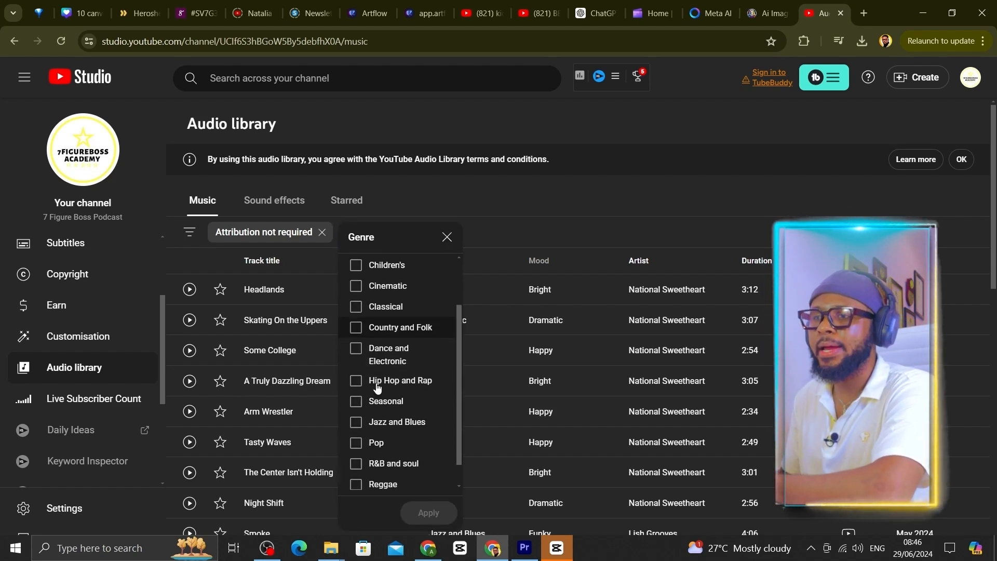
pyautogui.scroll(2, 381, 373)
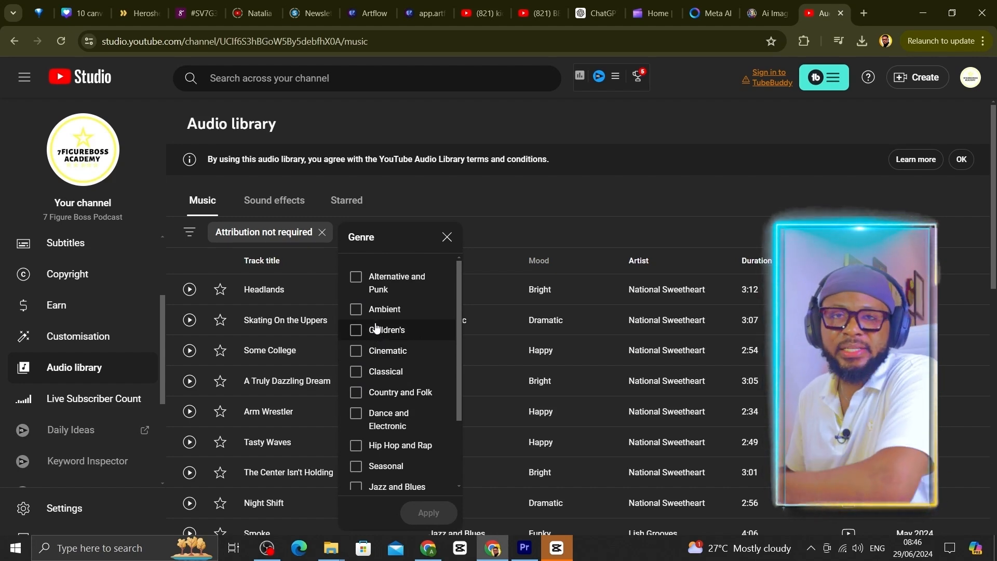
pyautogui.click(356, 353)
pyautogui.click(436, 513)
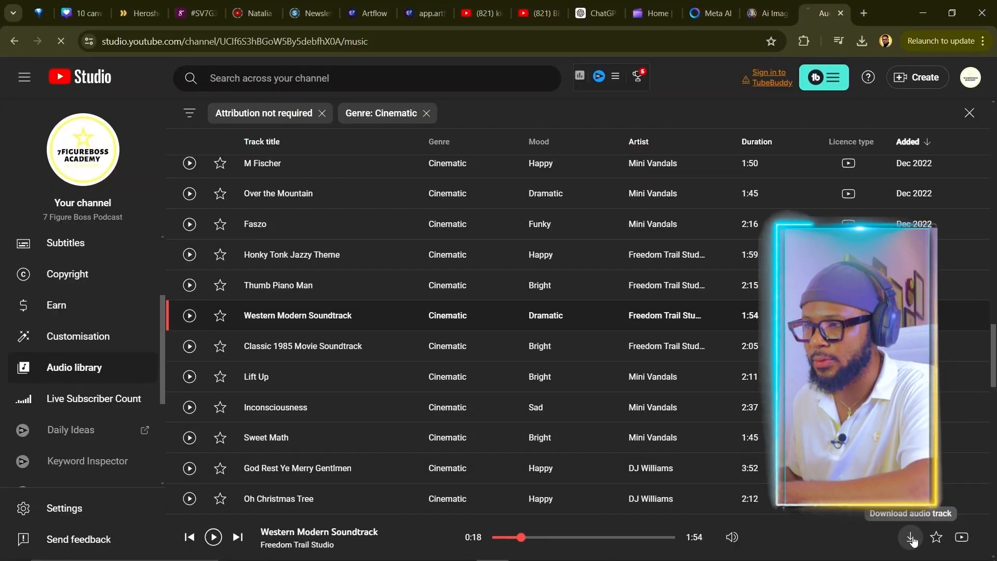
# Download the track Western Modern Soundtrack by Freedom Trail Studio as an MP3 into the Downloads folder.
pyautogui.click(910, 539)
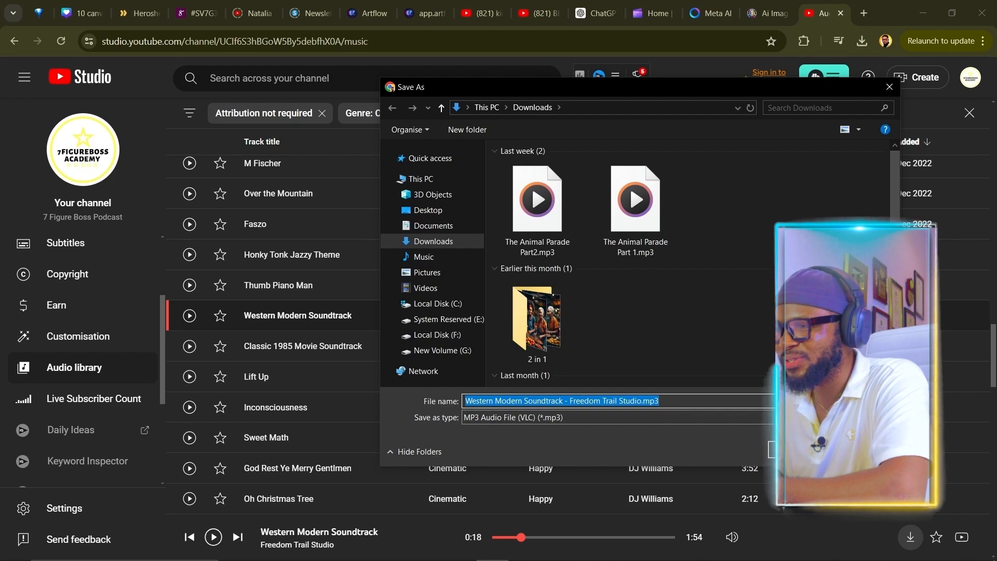
pyautogui.press('Return')
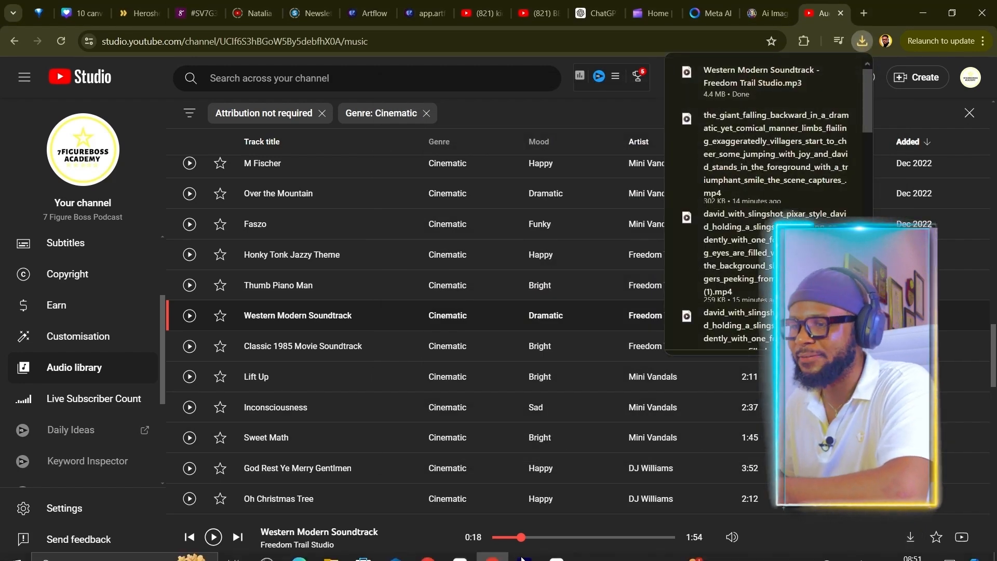
# Switch to CapCut, import Western Modern Soundtrack - Freedom Trail Studio.mp3 and place it from the timeline's start on a track below the voiceover.
pyautogui.click(560, 551)
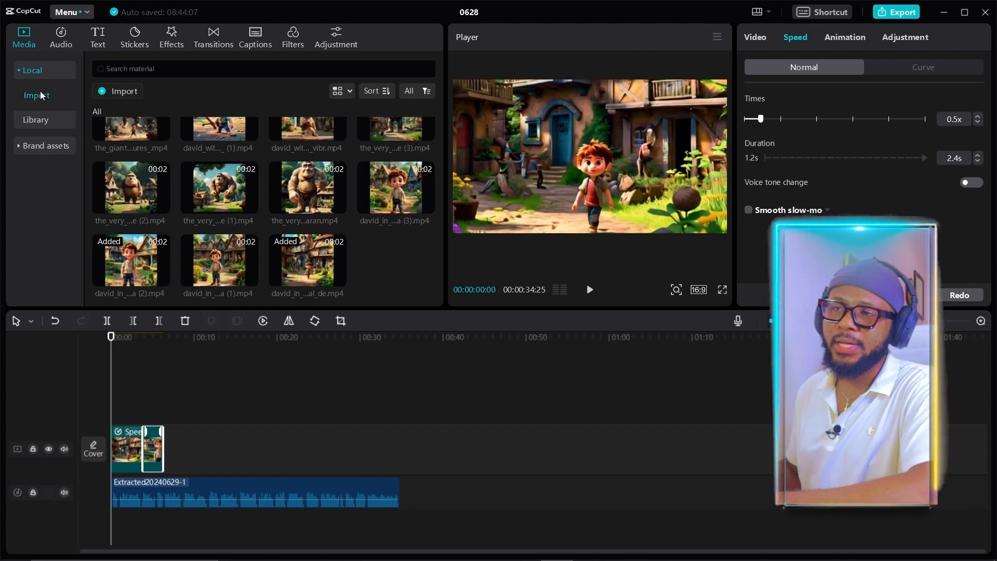
pyautogui.click(117, 90)
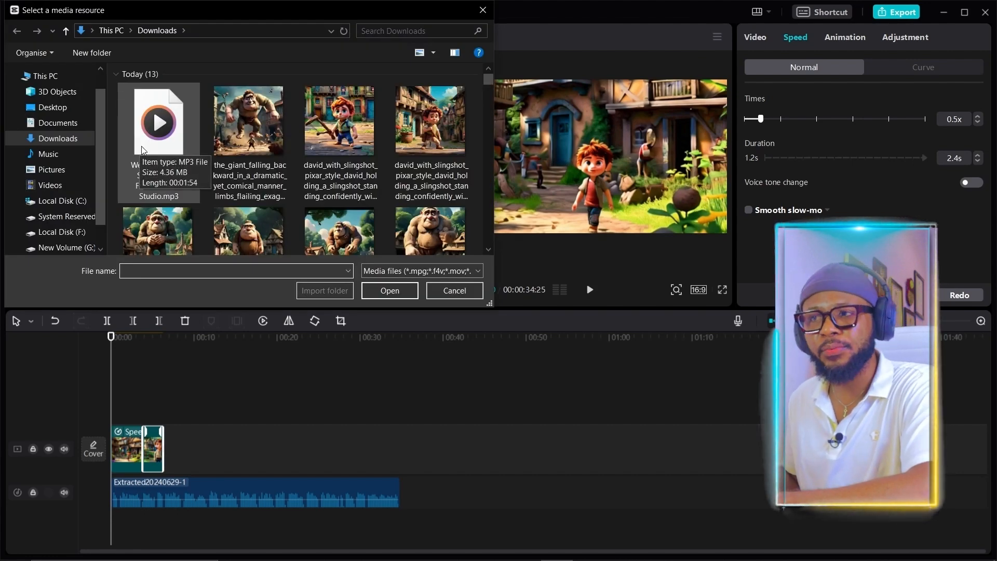
pyautogui.click(141, 147)
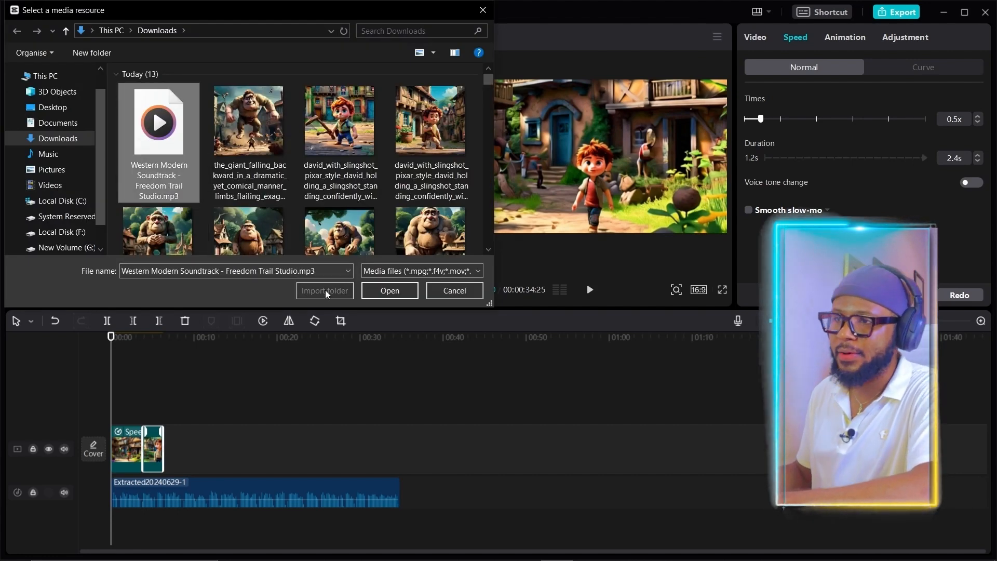
pyautogui.click(389, 291)
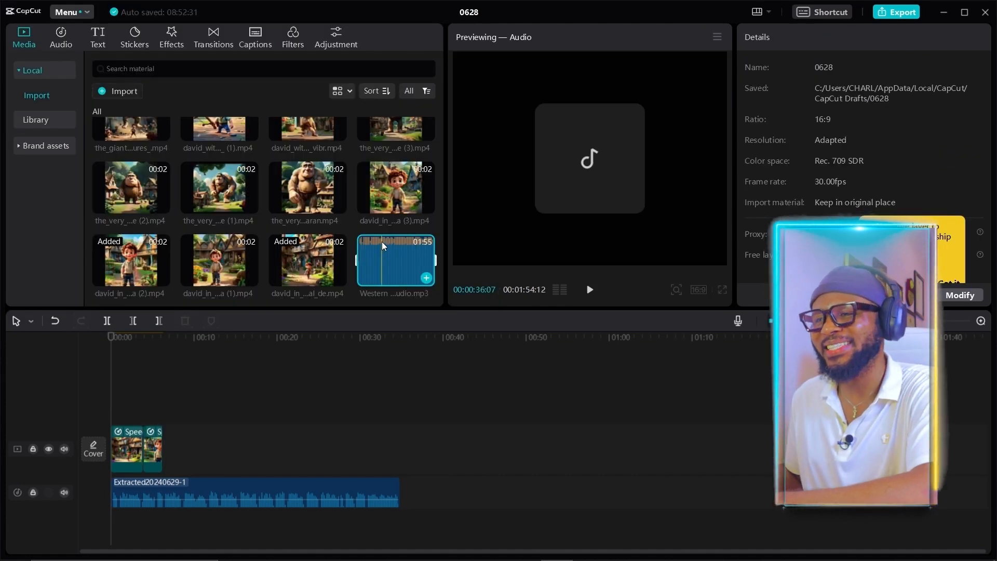
pyautogui.moveTo(381, 242); pyautogui.dragTo(109, 522)
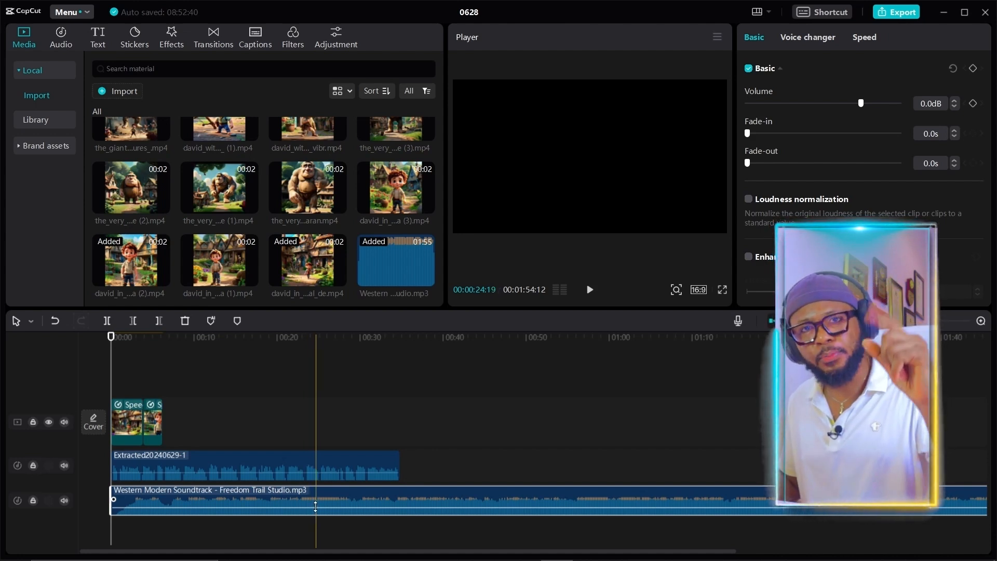
# Lower the background soundtrack's volume to -14.3 dB.
pyautogui.moveTo(315, 507)
pyautogui.mouseDown()
pyautogui.moveTo(312, 524)
pyautogui.moveTo(316, 509)
pyautogui.mouseUp()
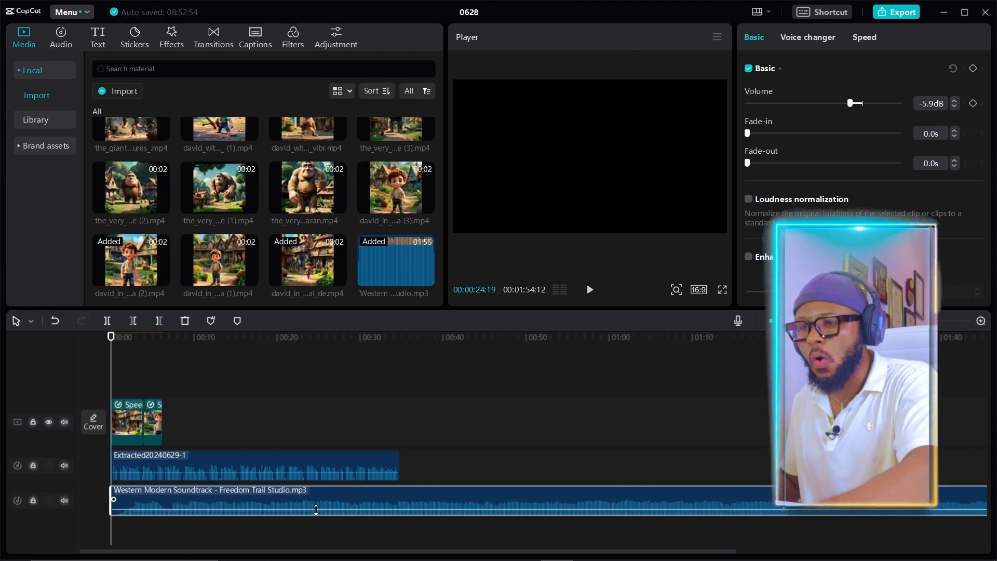
pyautogui.hotkey('ctrl', 'z')
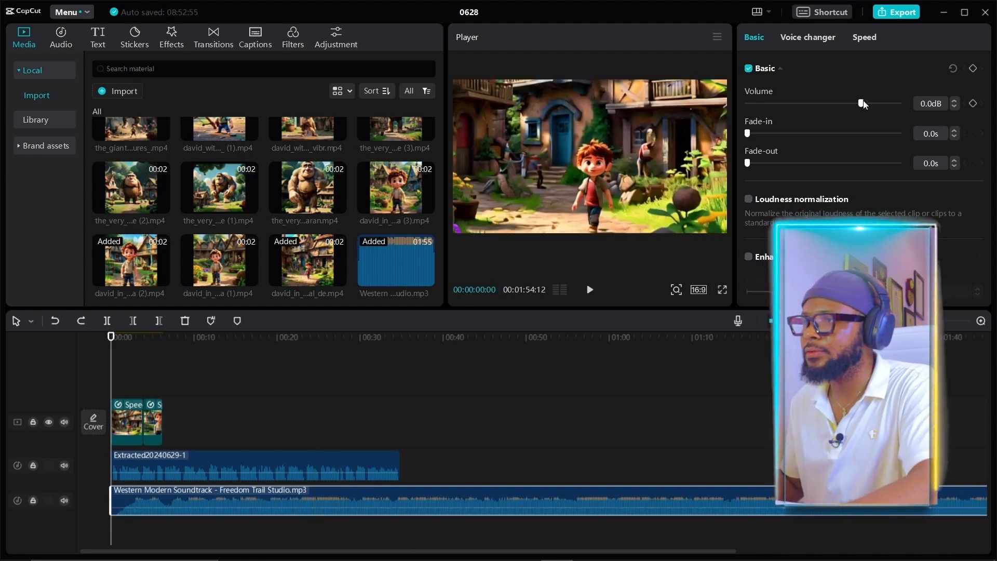
pyautogui.moveTo(861, 104); pyautogui.dragTo(808, 103)
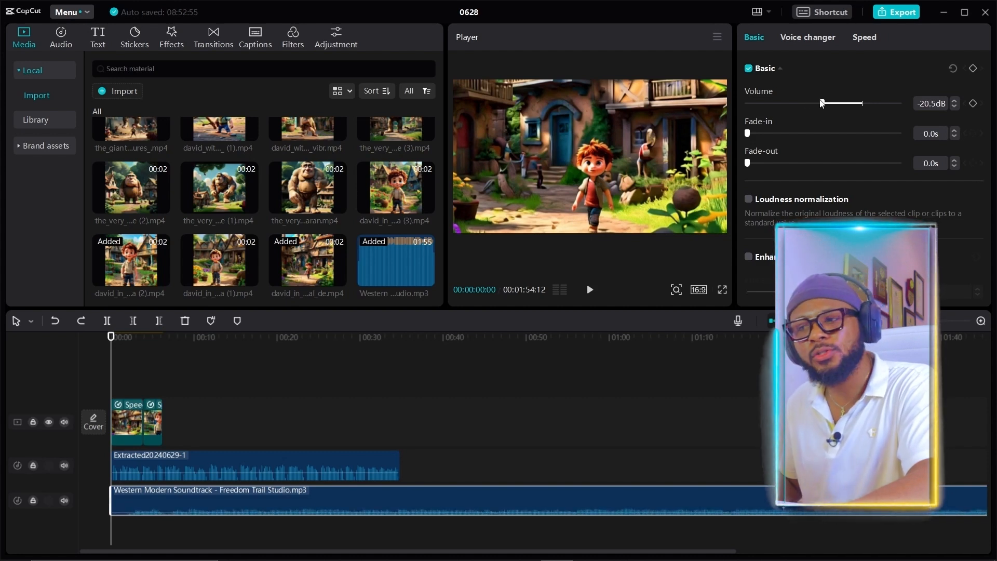
pyautogui.moveTo(825, 103); pyautogui.dragTo(831, 102)
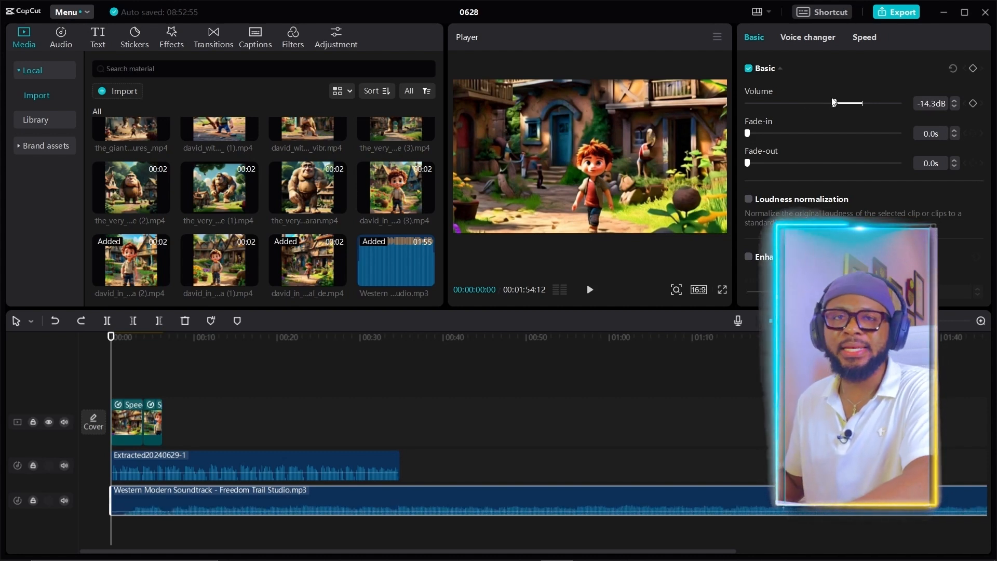